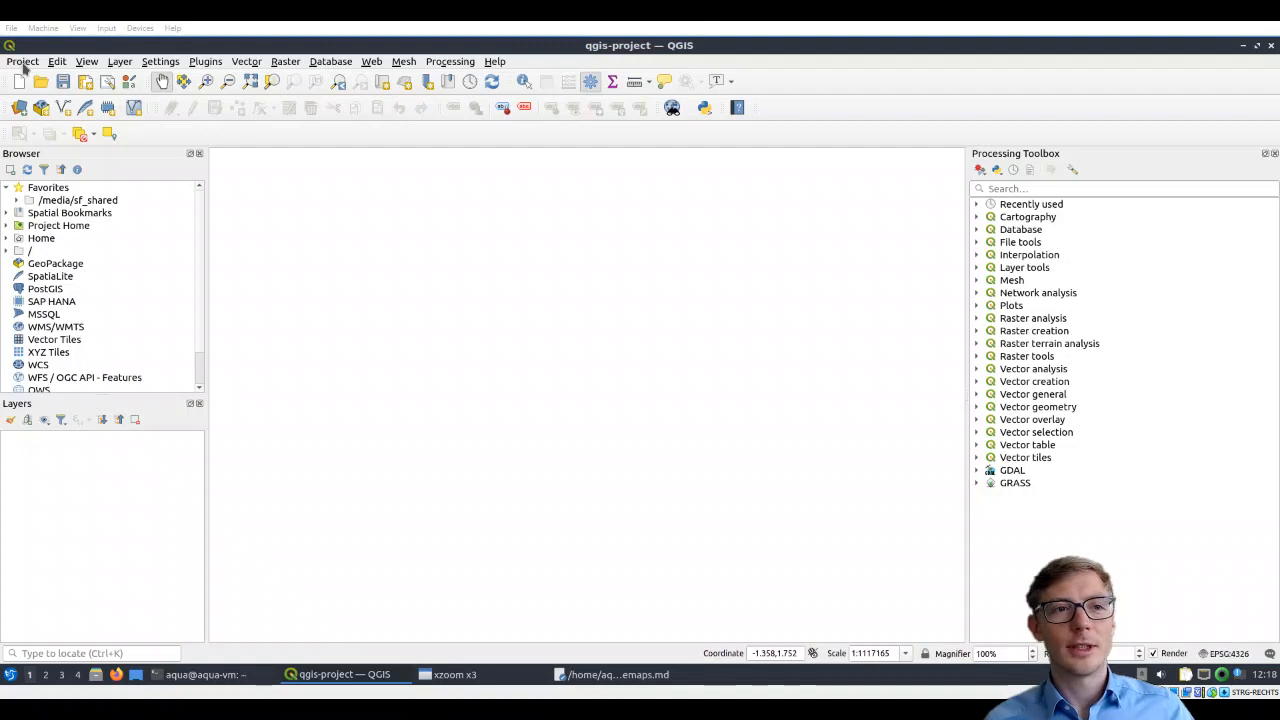
Save the project as qgis-project.qgz in the qgis-exercise folder.
click(23, 62)
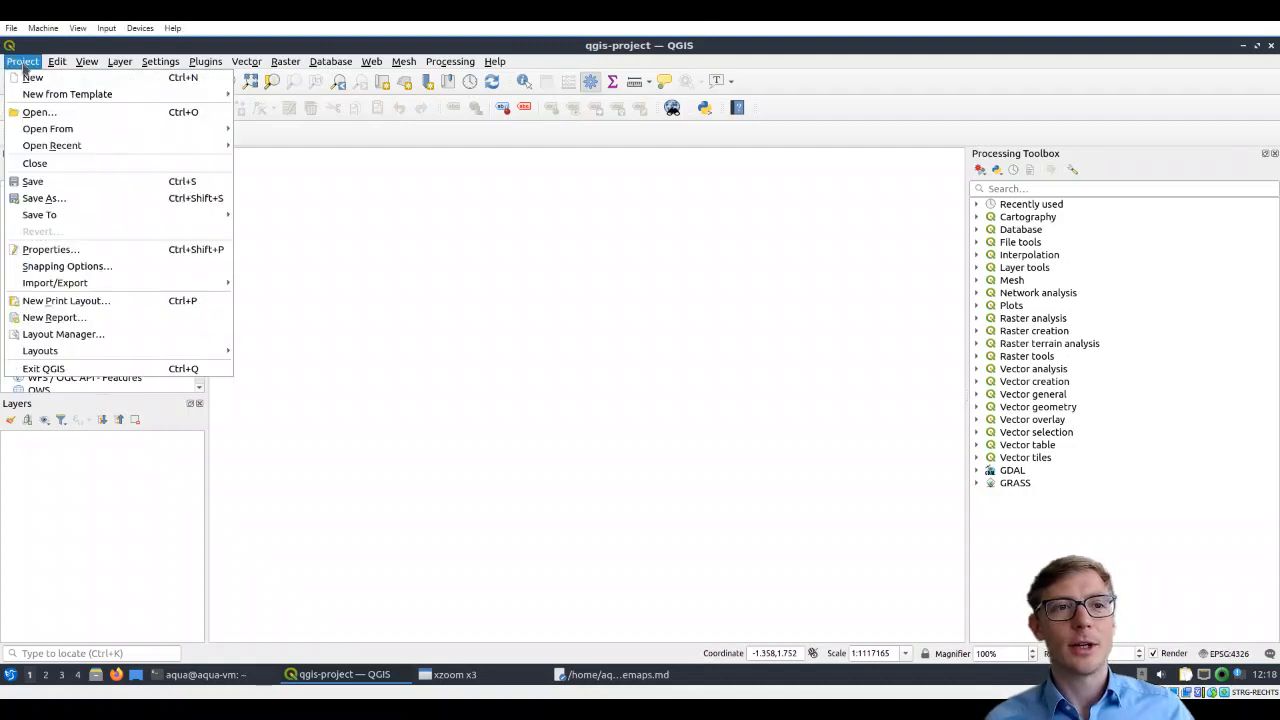
click(44, 198)
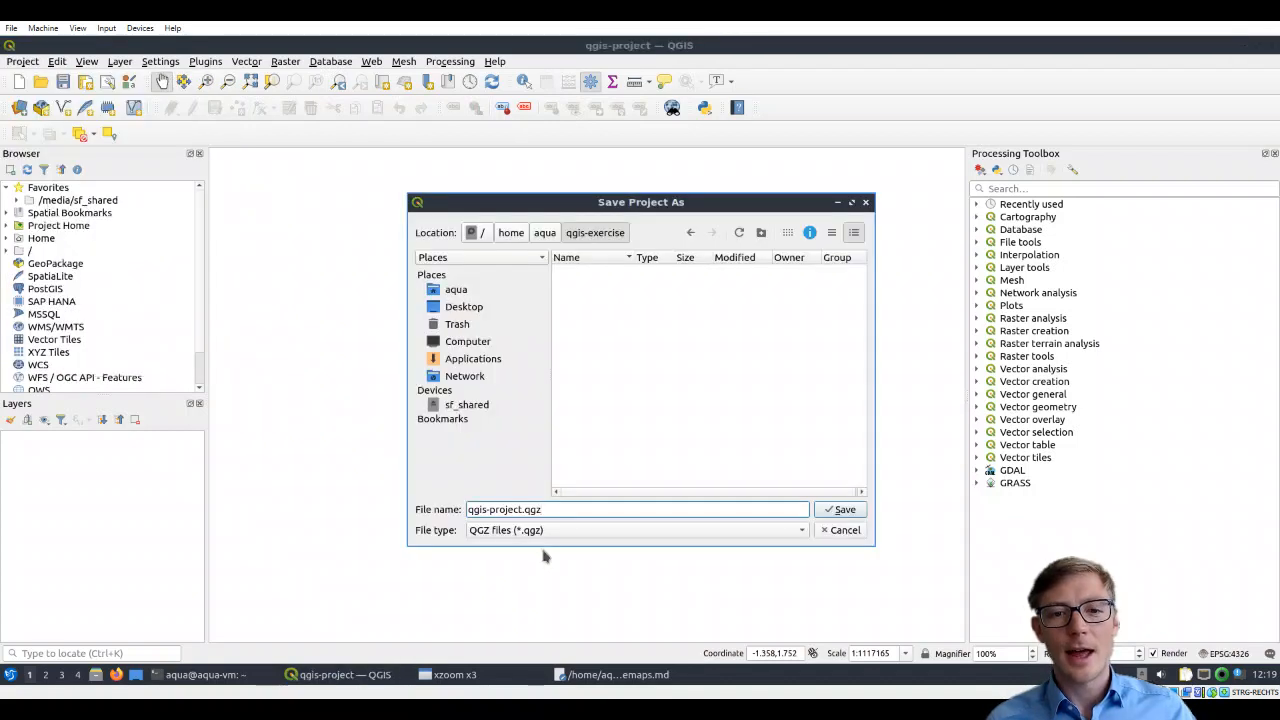
drag(522, 511, 559, 510)
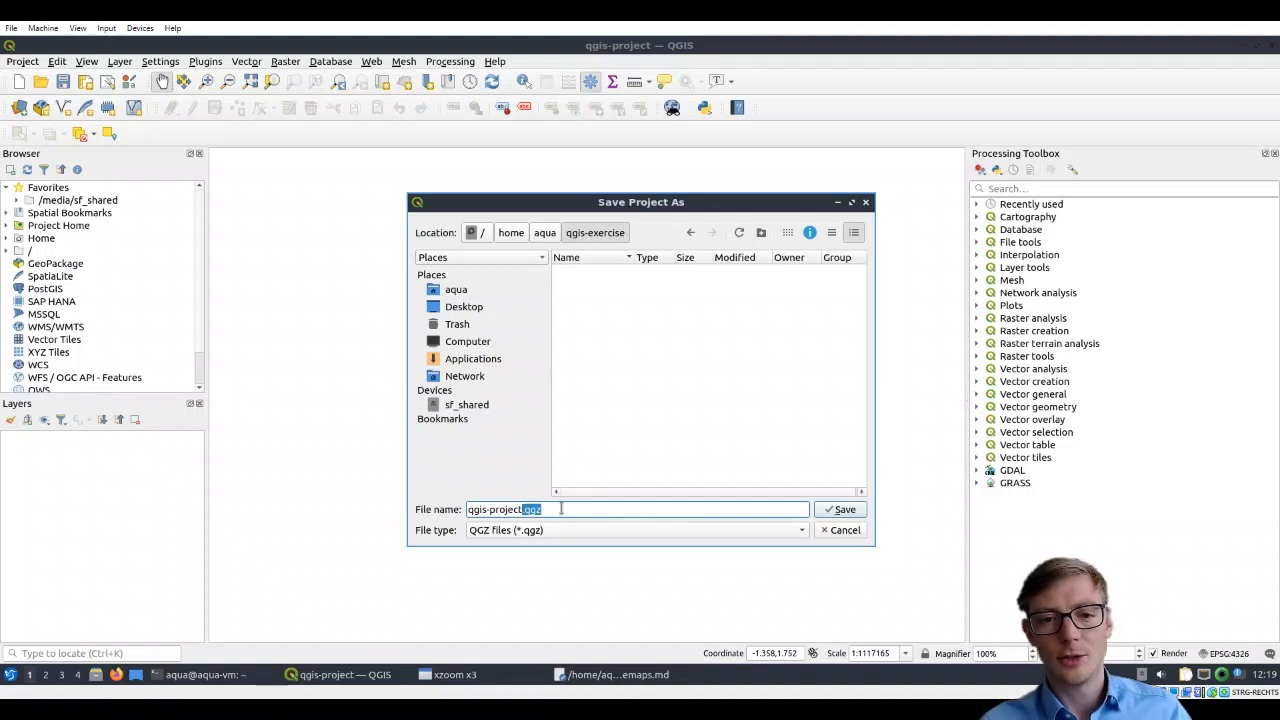
click(602, 508)
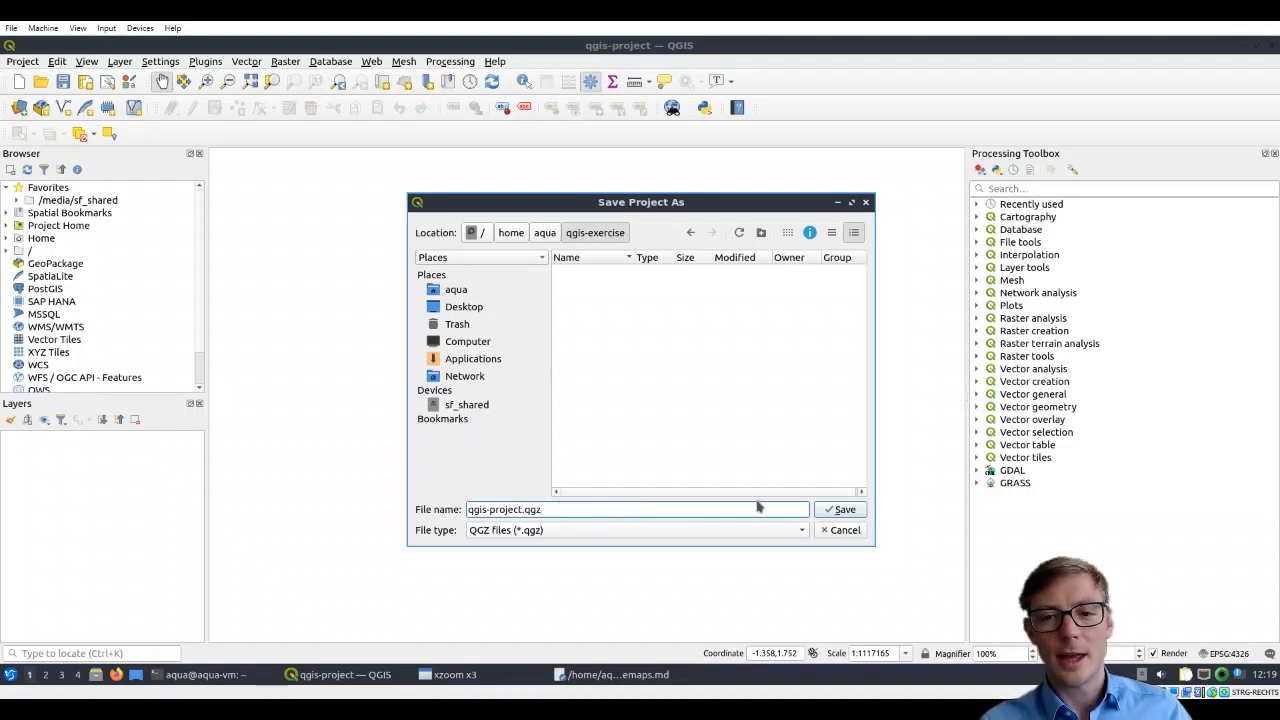
click(839, 511)
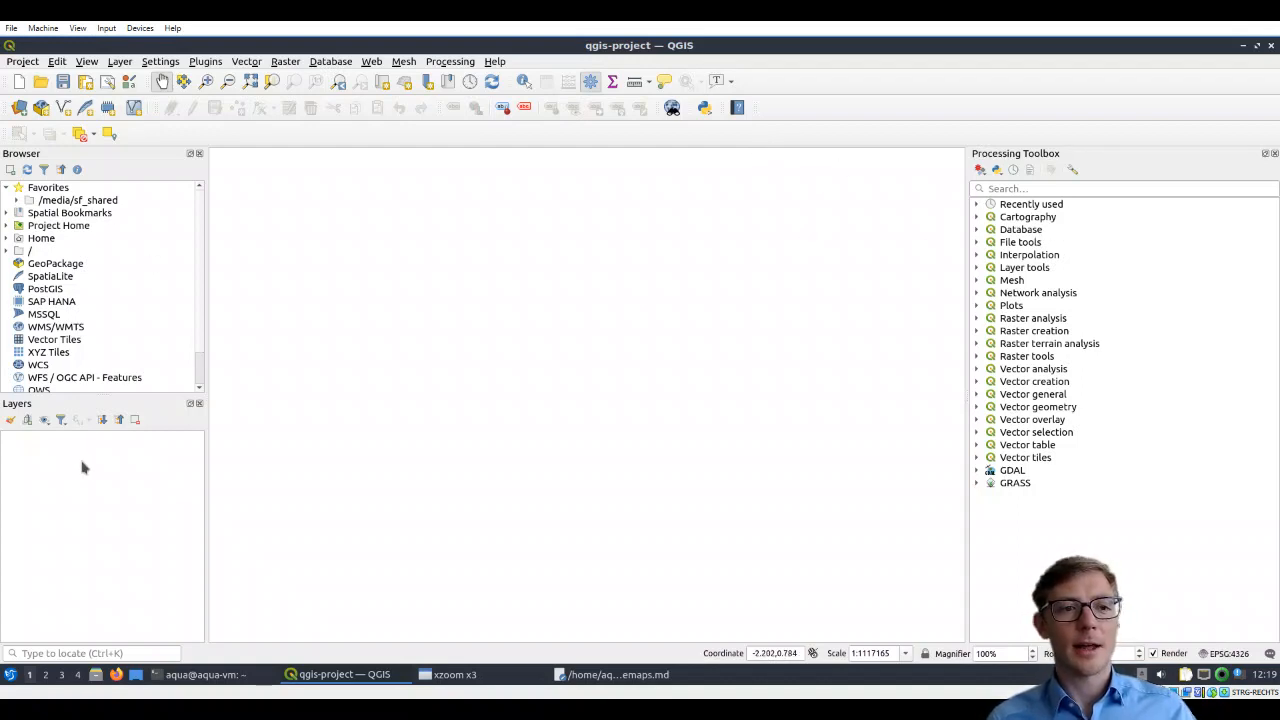
Show the Snapping Toolbar in the main window.
click(88, 63)
mouse_move(160, 488)
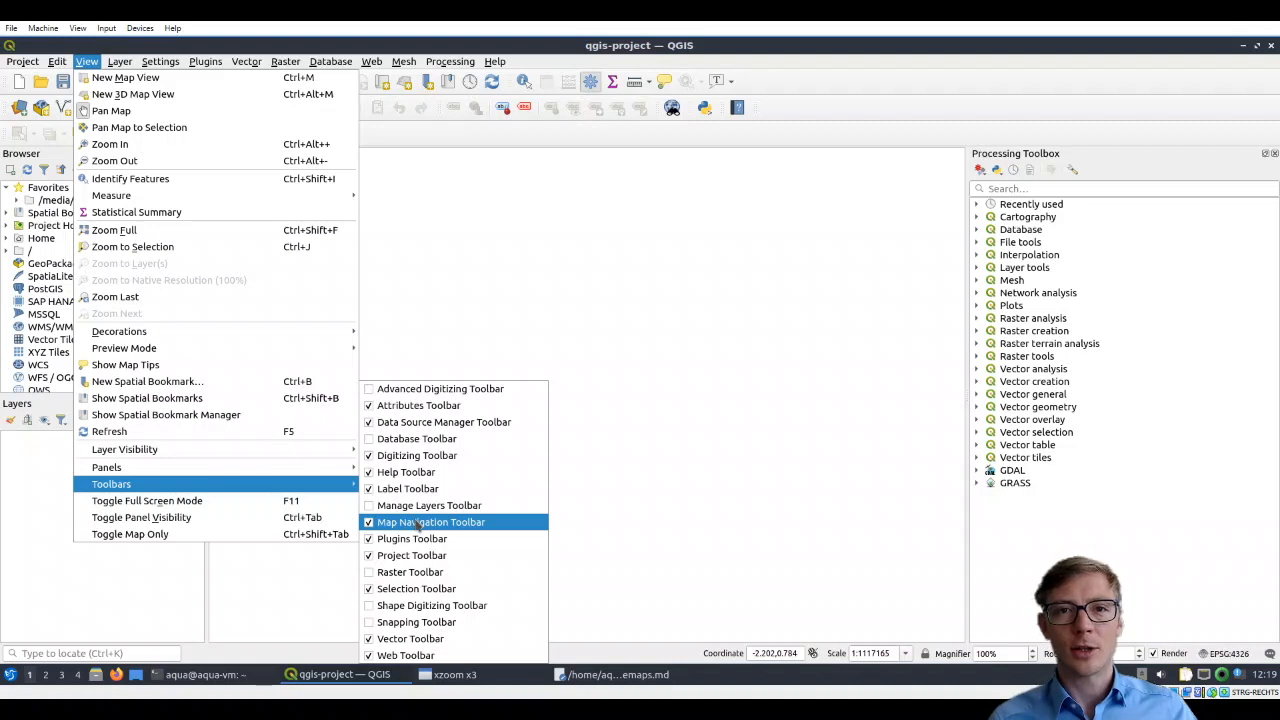
click(386, 622)
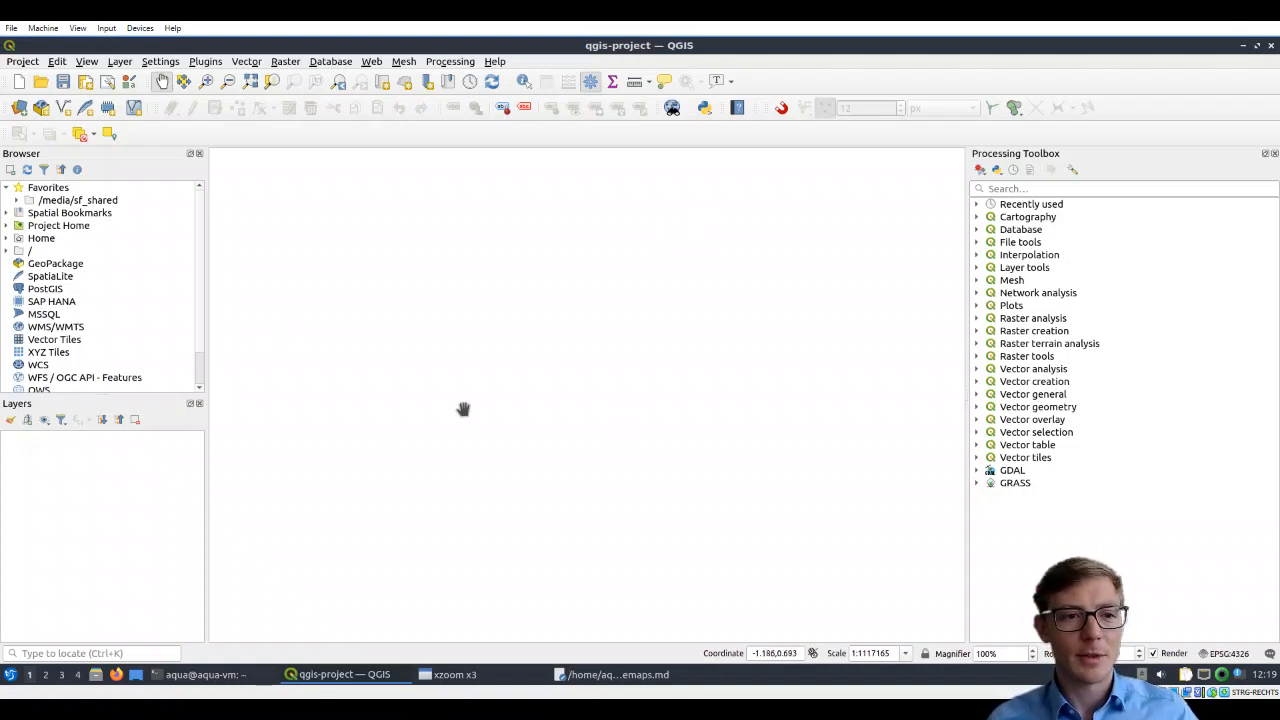
Start a new XYZ Tiles connection and name it GoogleSatellite.
click(50, 353)
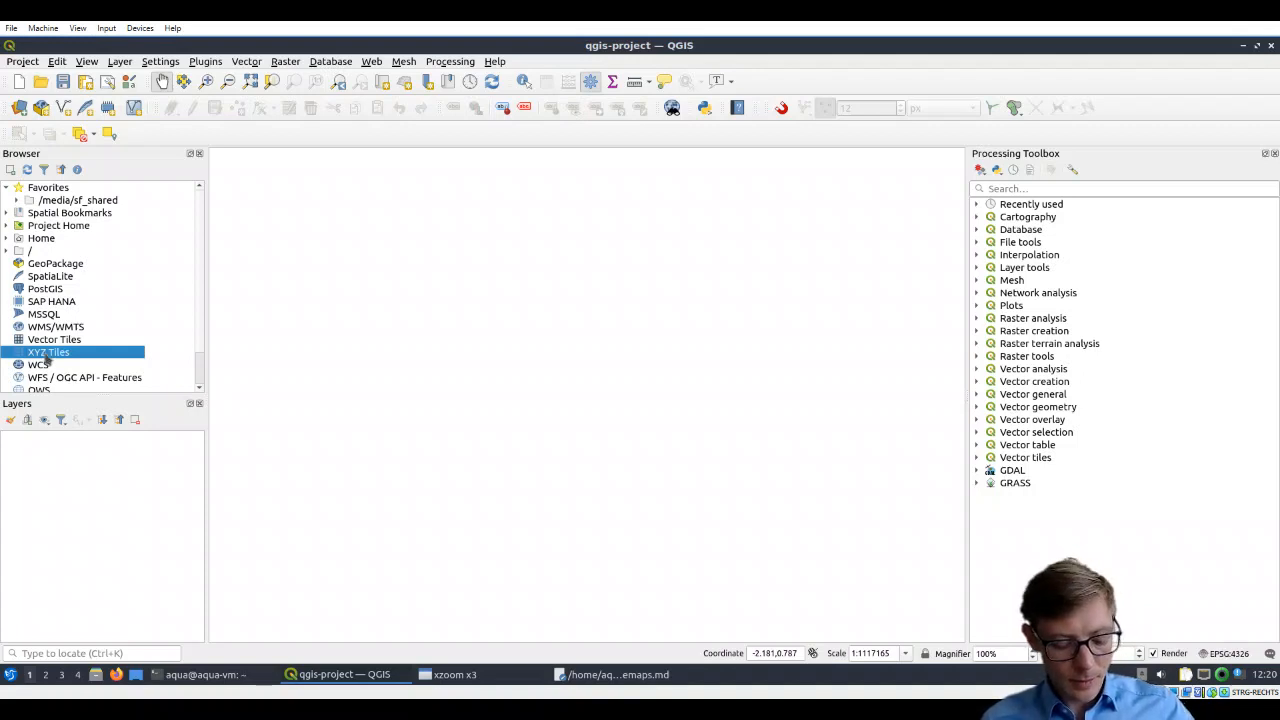
right_click(45, 358)
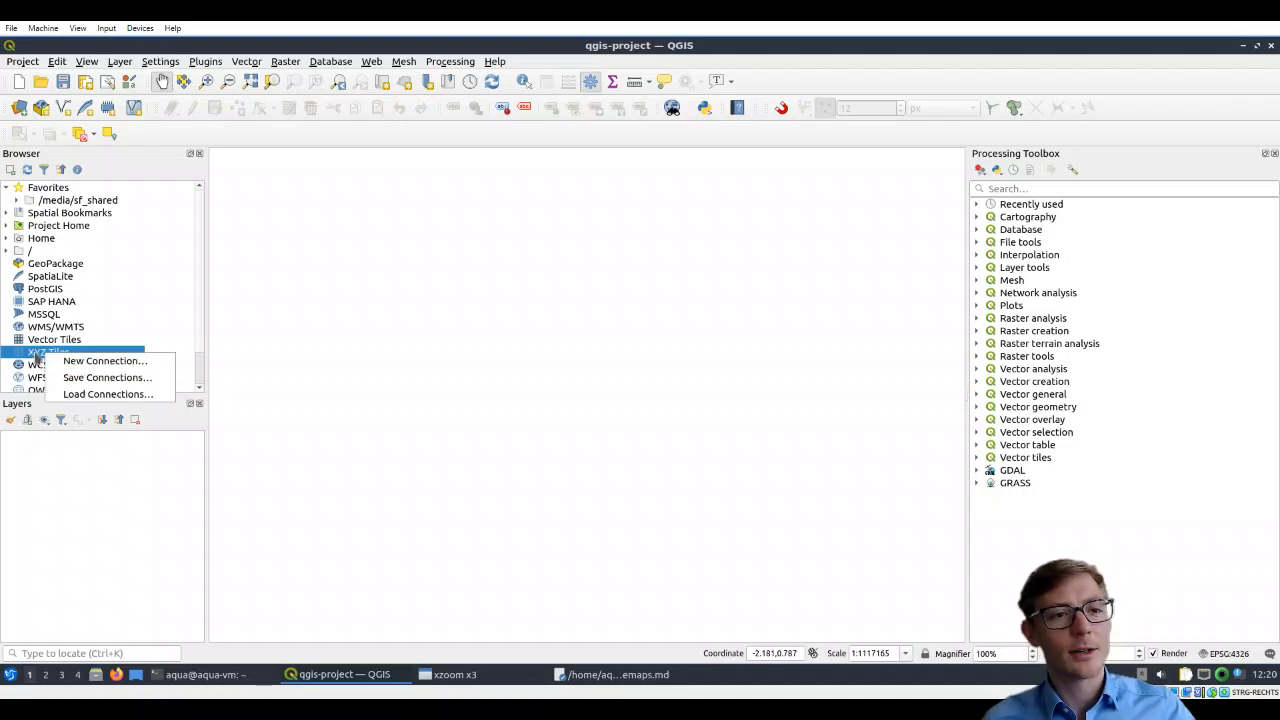
click(90, 362)
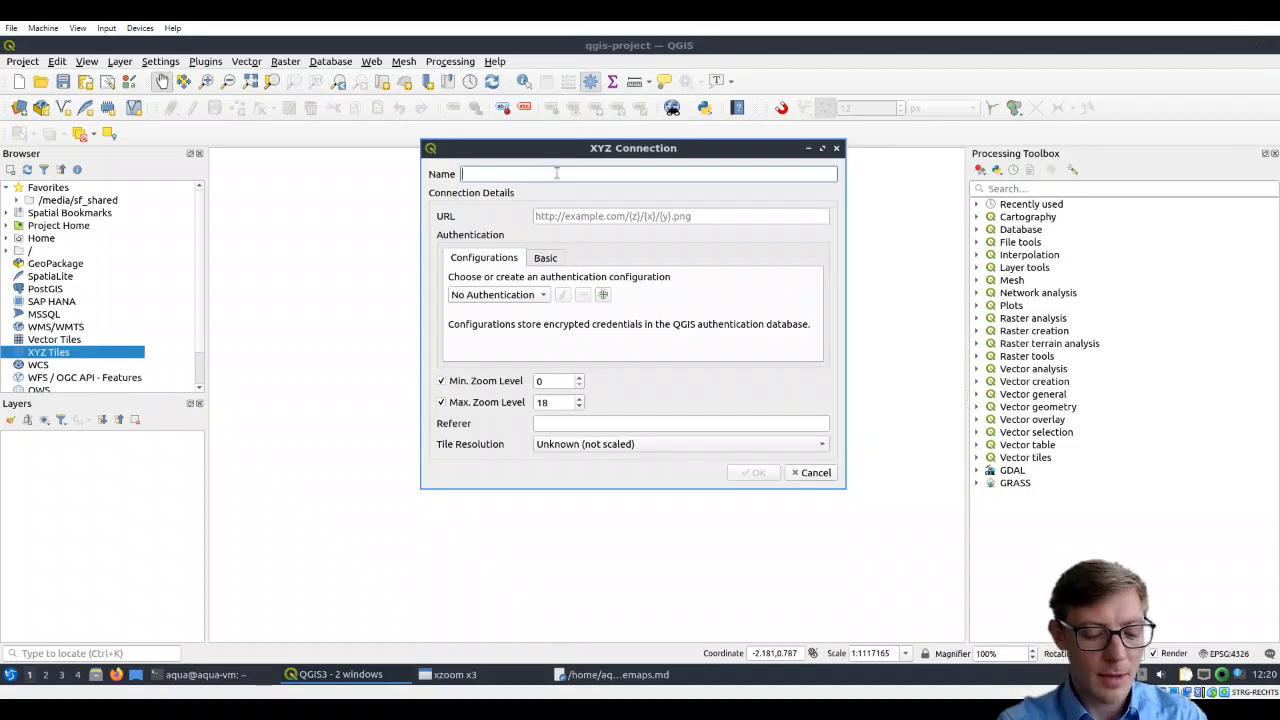
text(Google)
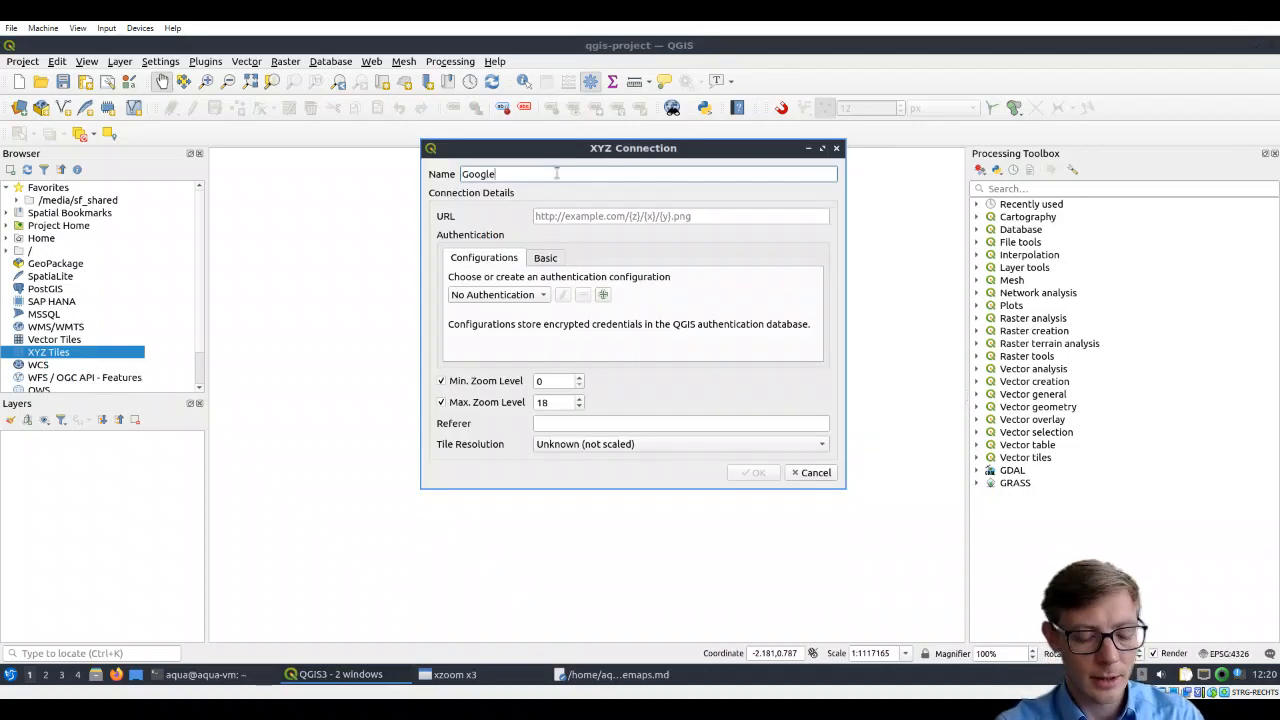
text(S)
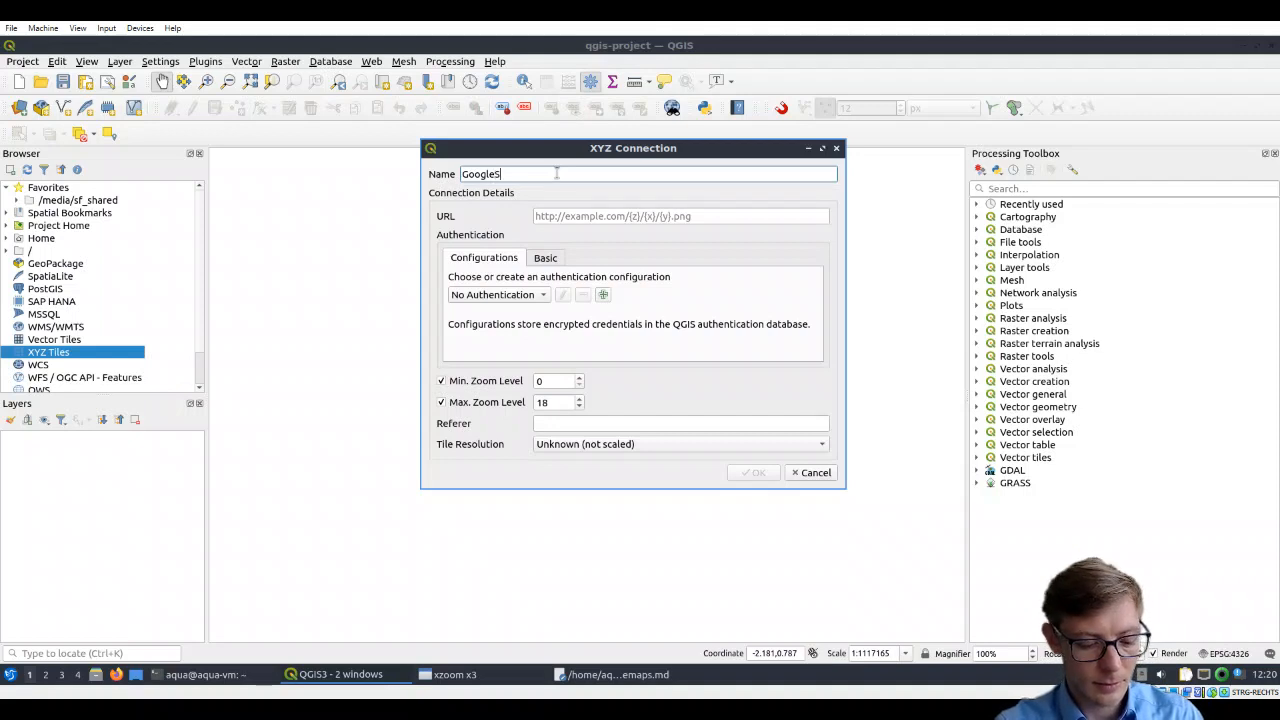
text(atelliet)
key(BackSpace)
key(BackSpace)
key(BackSpace)
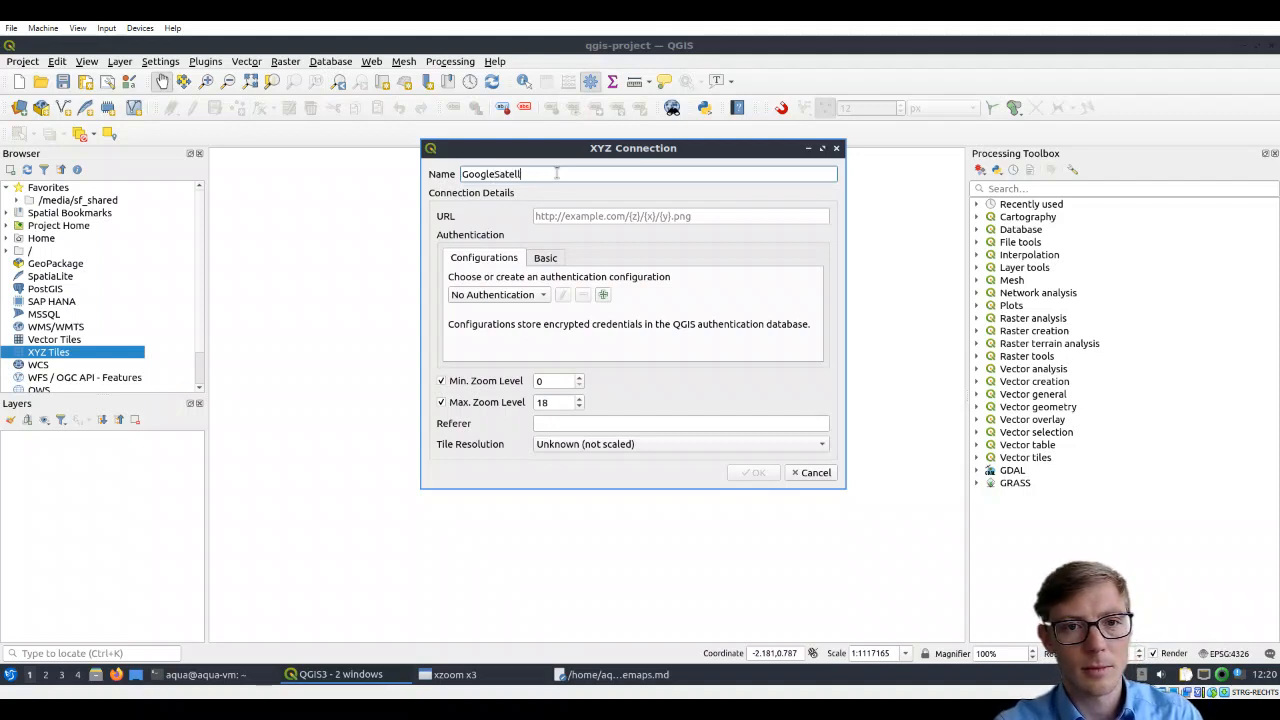
text(ite)
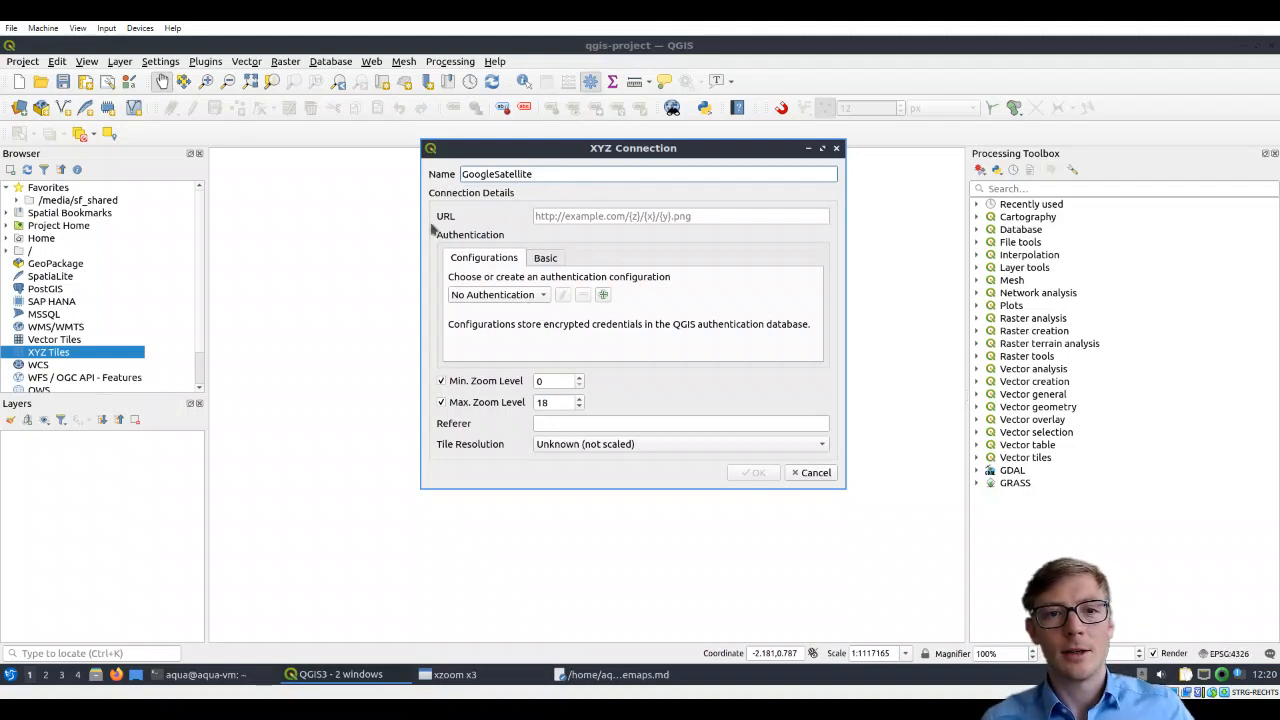
click(587, 217)
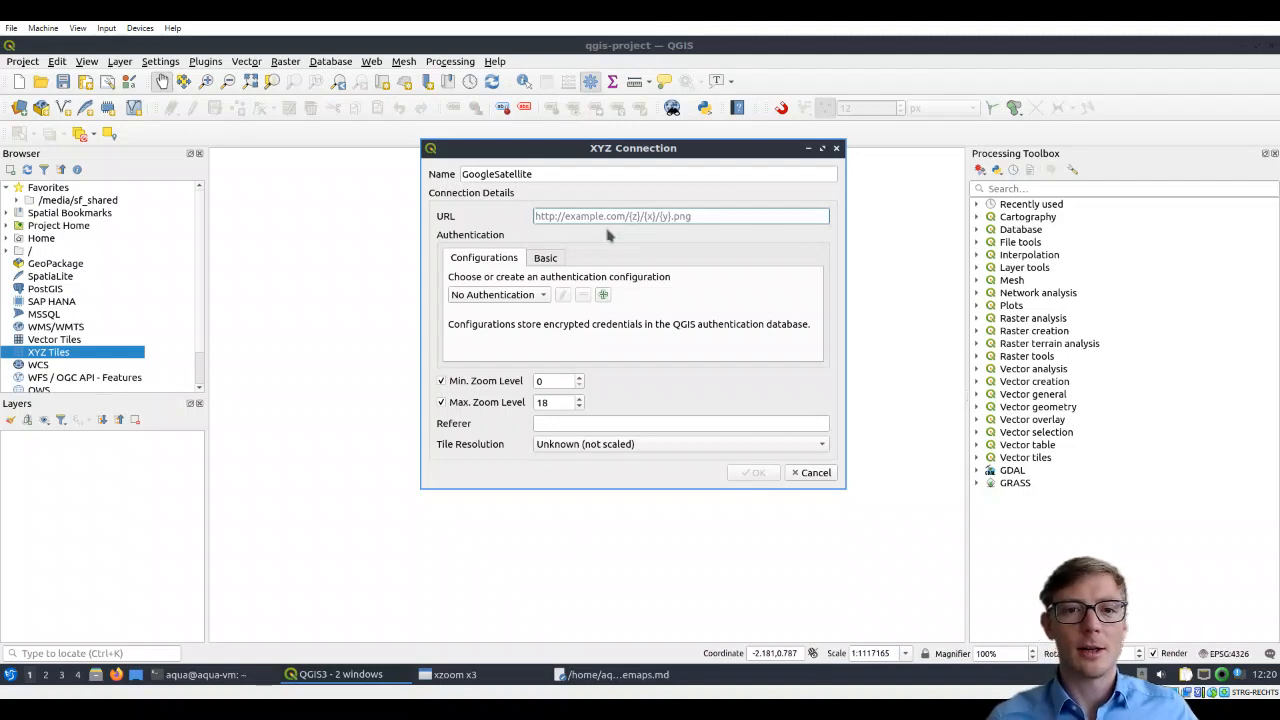
click(630, 682)
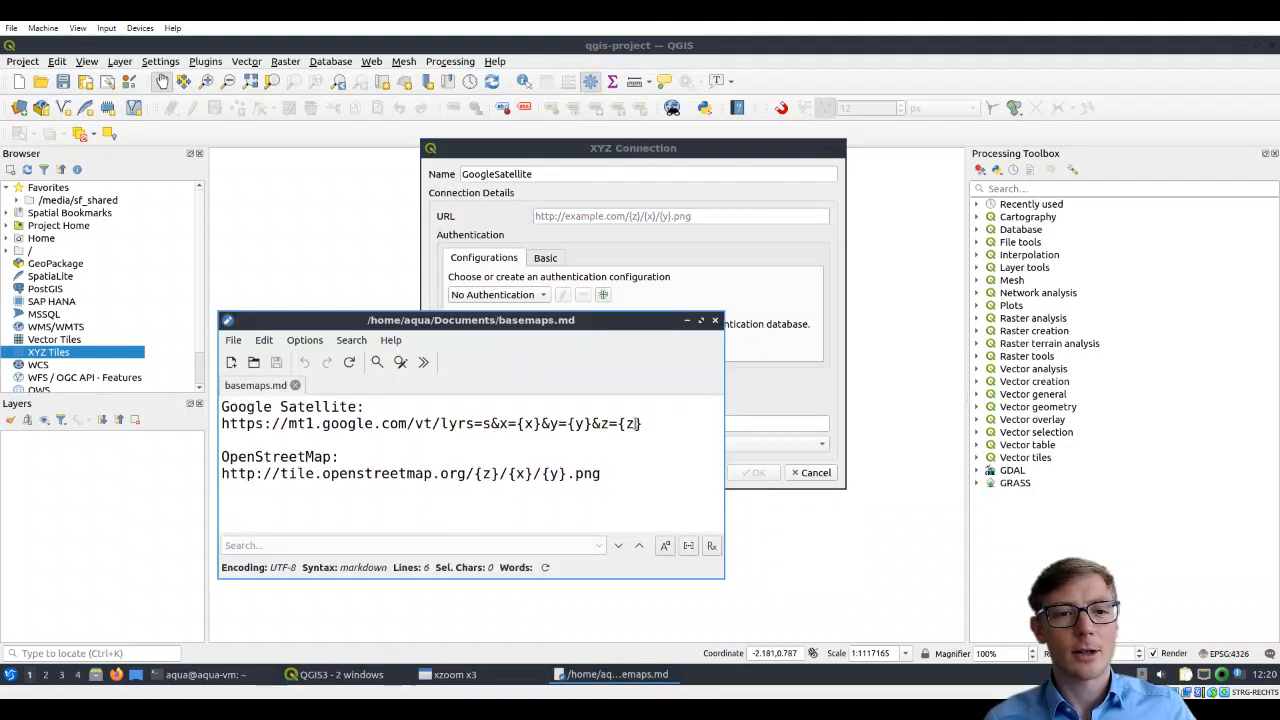
drag(641, 424, 200, 435)
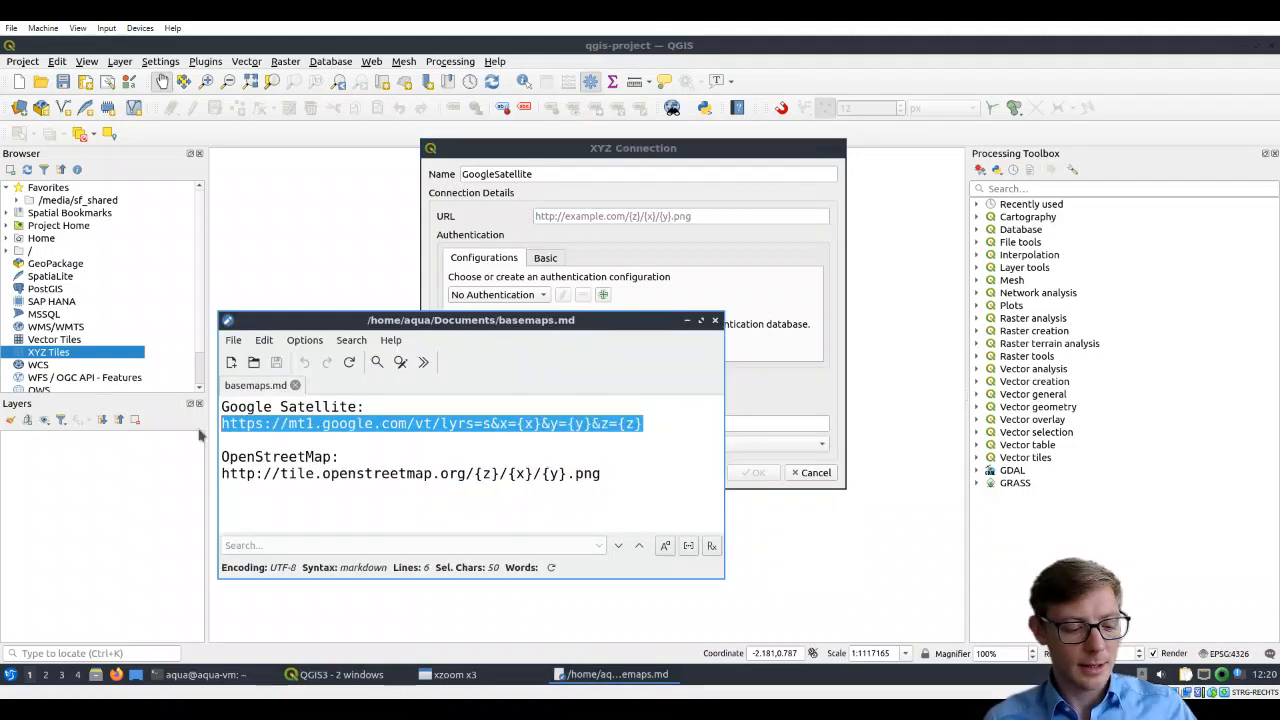
click(600, 216)
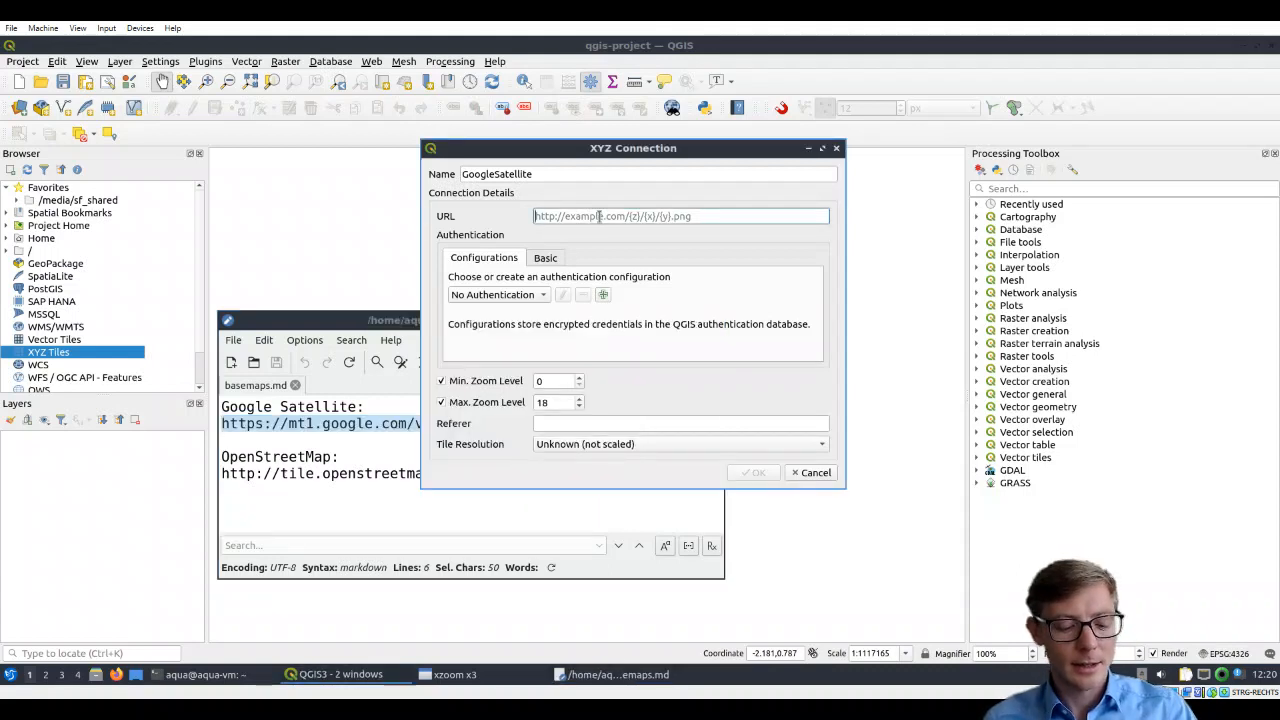
text(https://mt1.google.com/vt/lyrs=s&x={x}&y={y}&z={z})
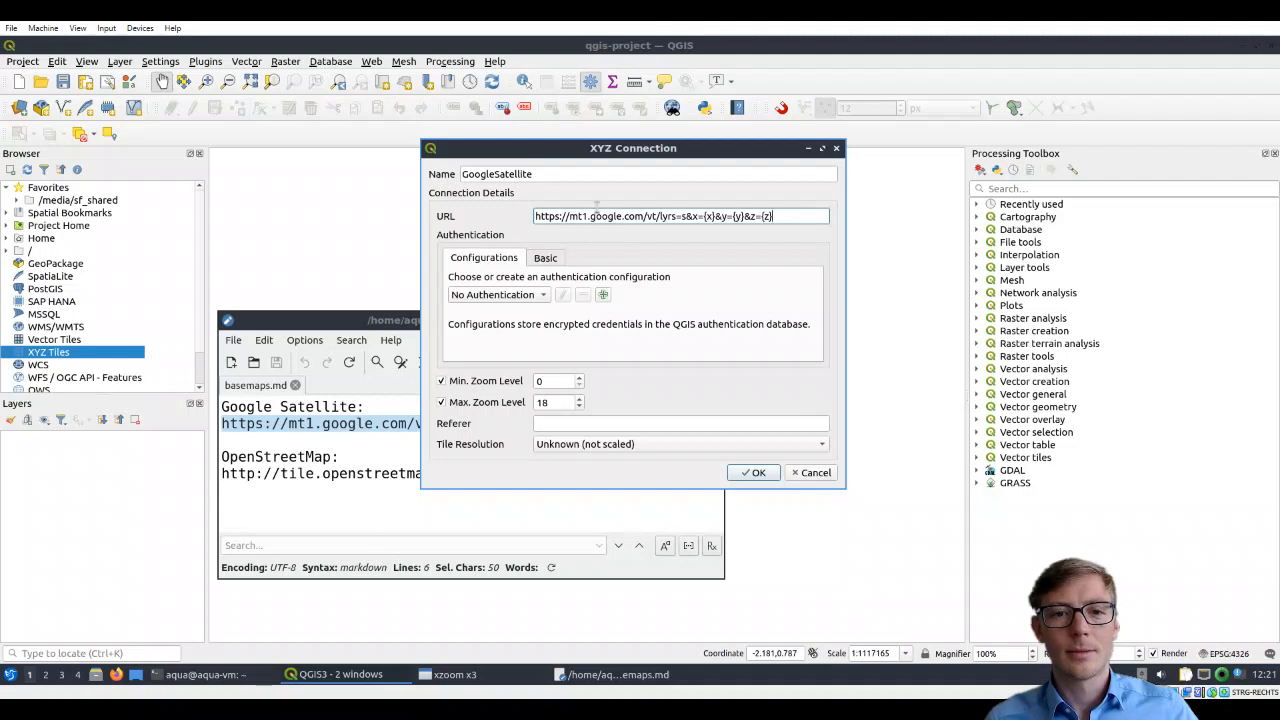
click(754, 473)
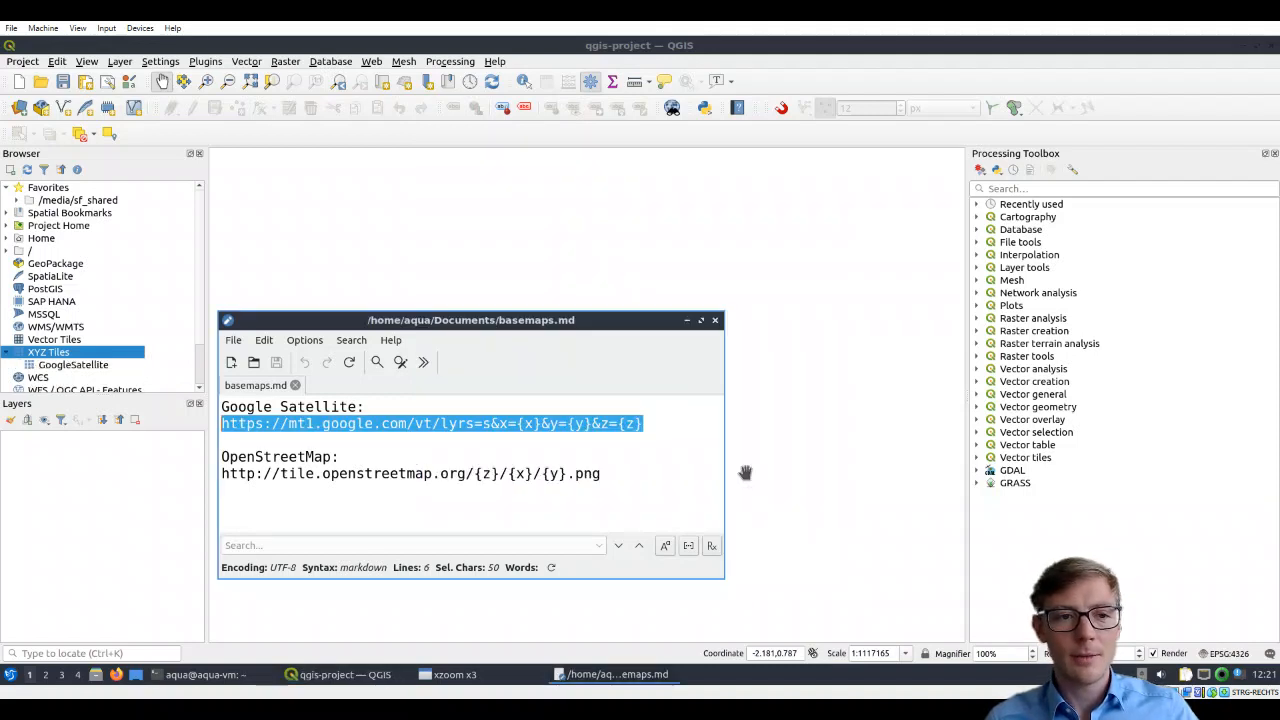
Add the GoogleSatellite tile connection to the project as a basemap layer.
click(71, 369)
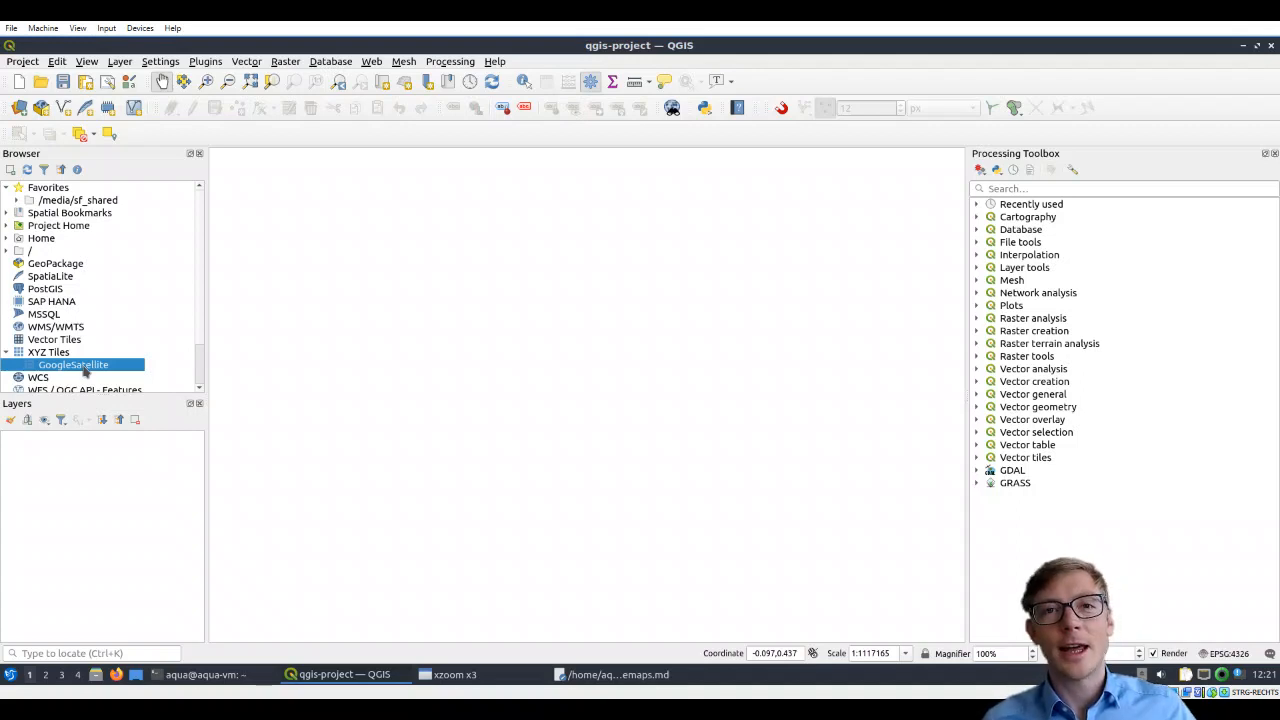
drag(86, 371, 79, 459)
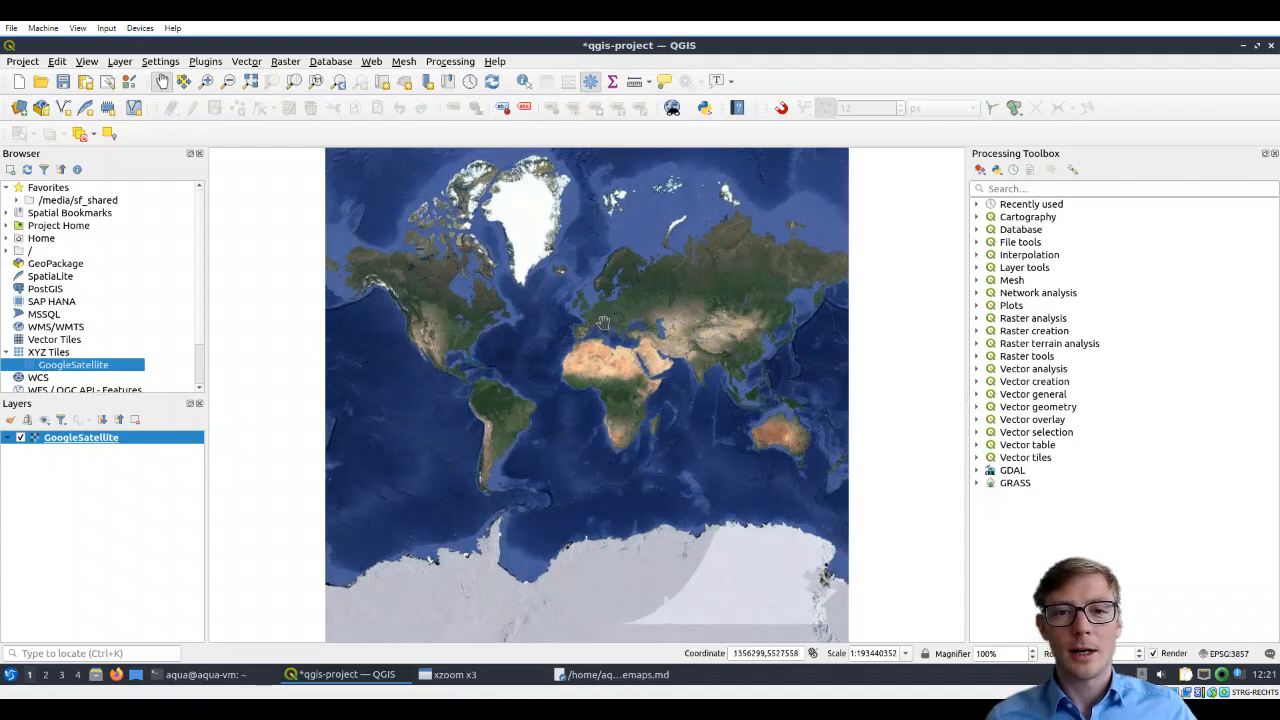
scroll(603, 322, up, 3)
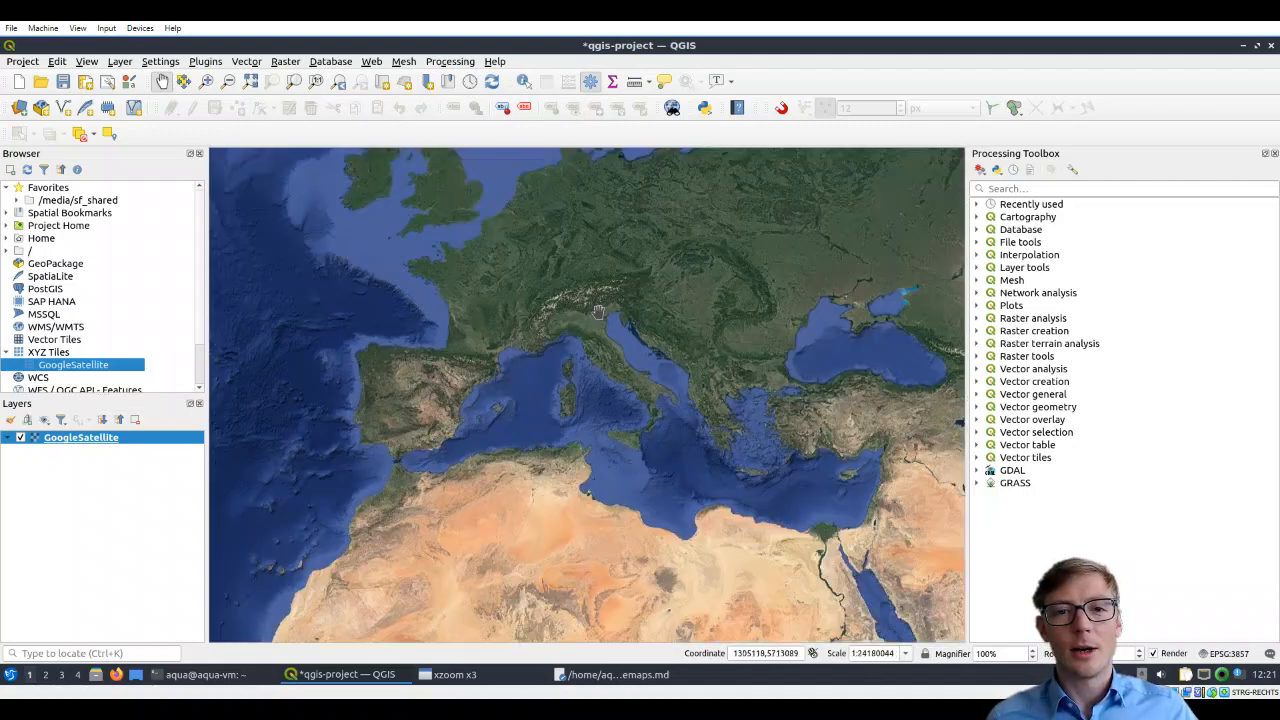
scroll(591, 321, up, 2)
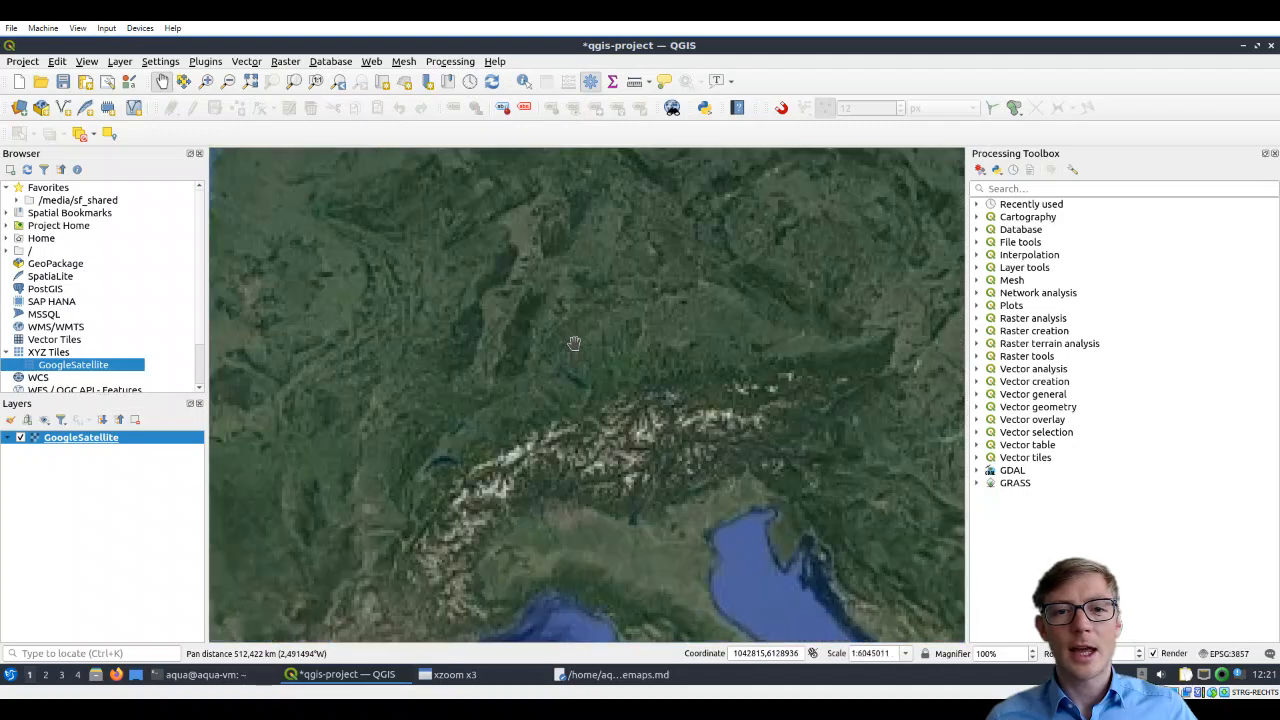
drag(593, 320, 572, 420)
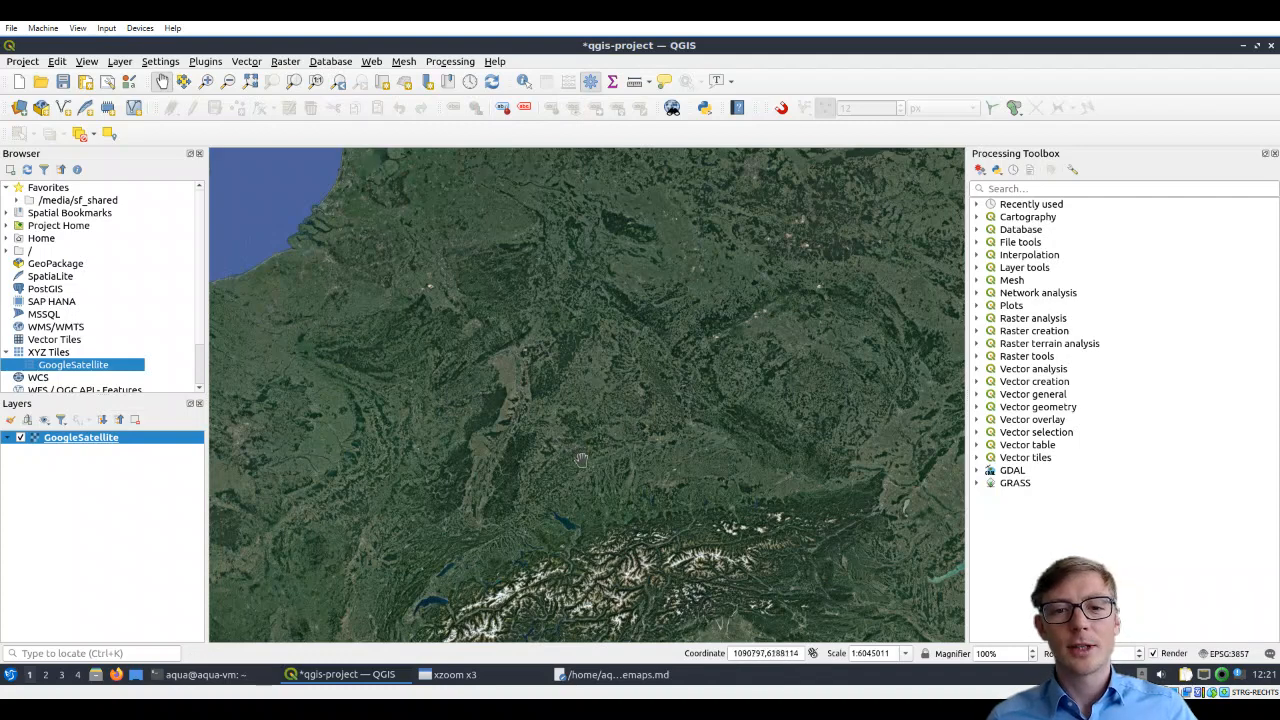
scroll(586, 428, up, 1)
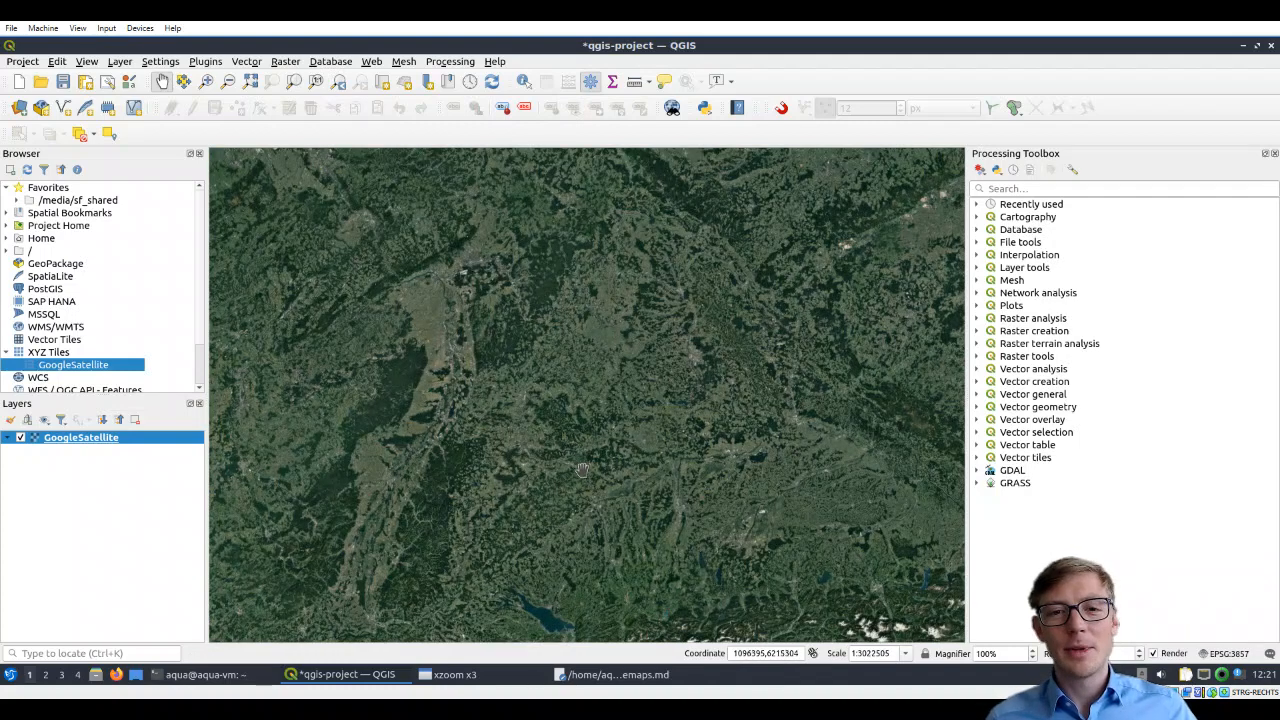
drag(582, 470, 564, 433)
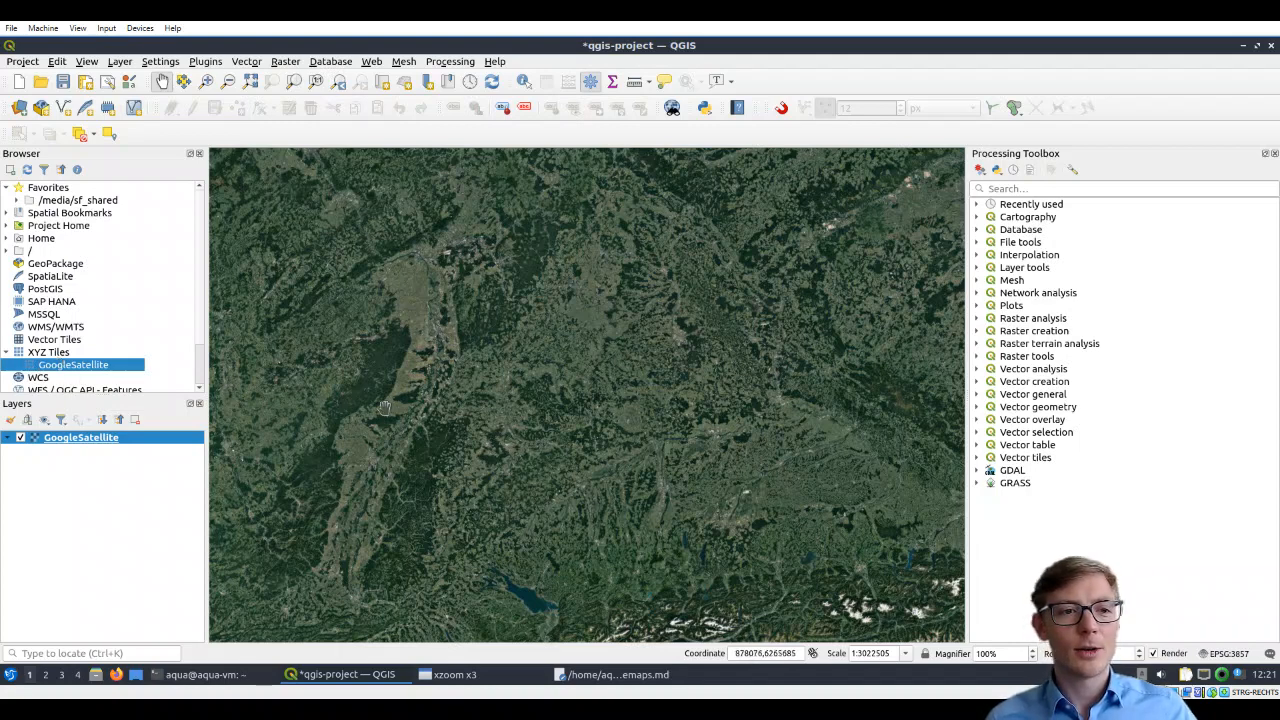
Start another XYZ Tiles connection and name it OpenStreetMaps.
click(32, 355)
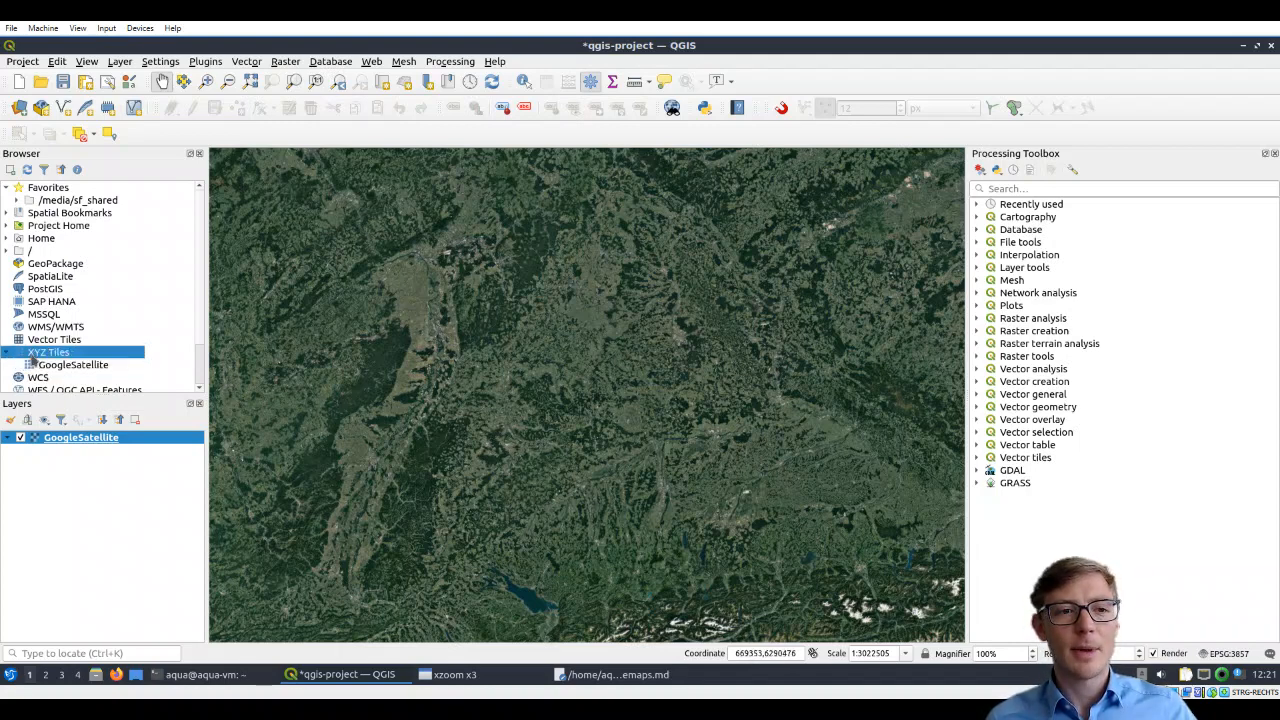
right_click(31, 357)
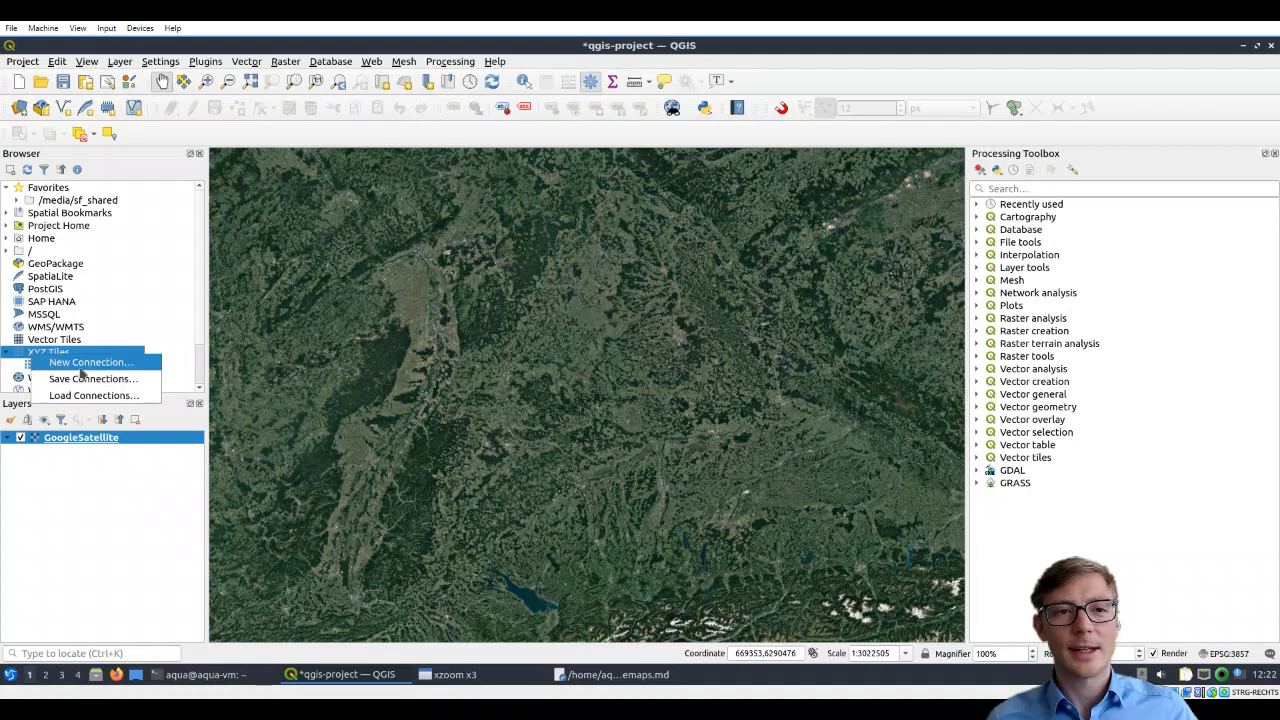
click(84, 363)
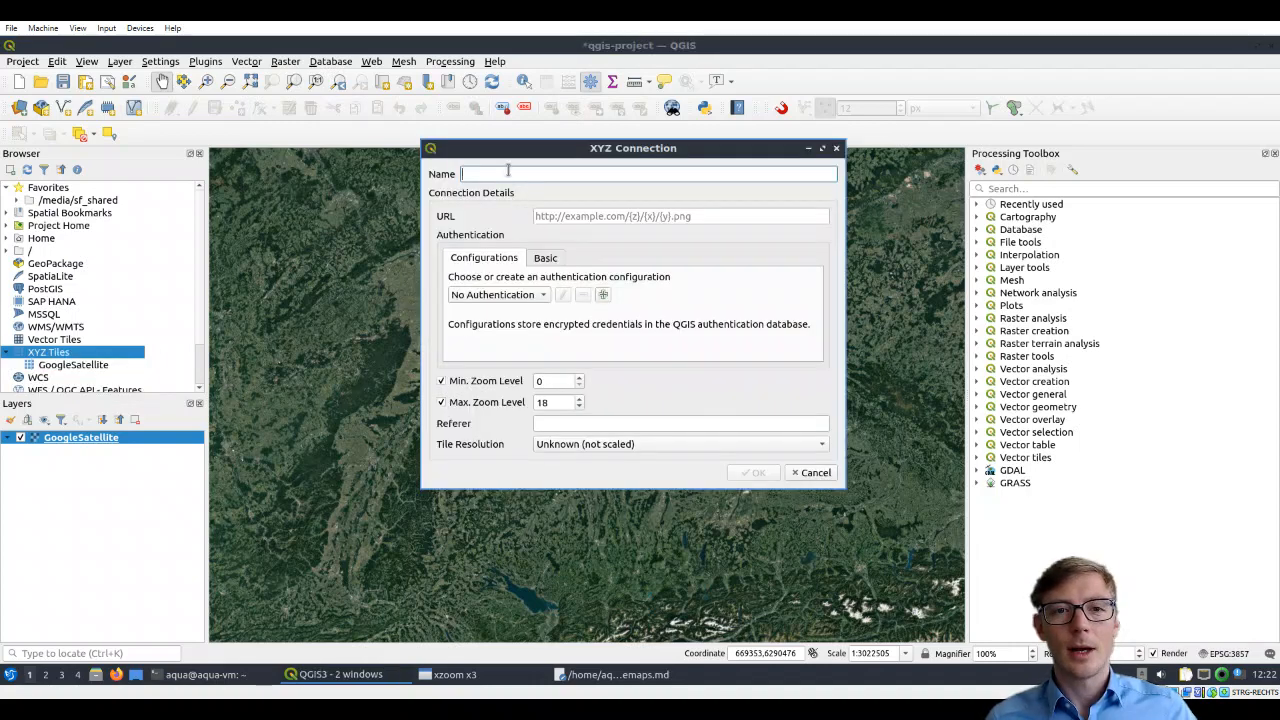
text(Open)
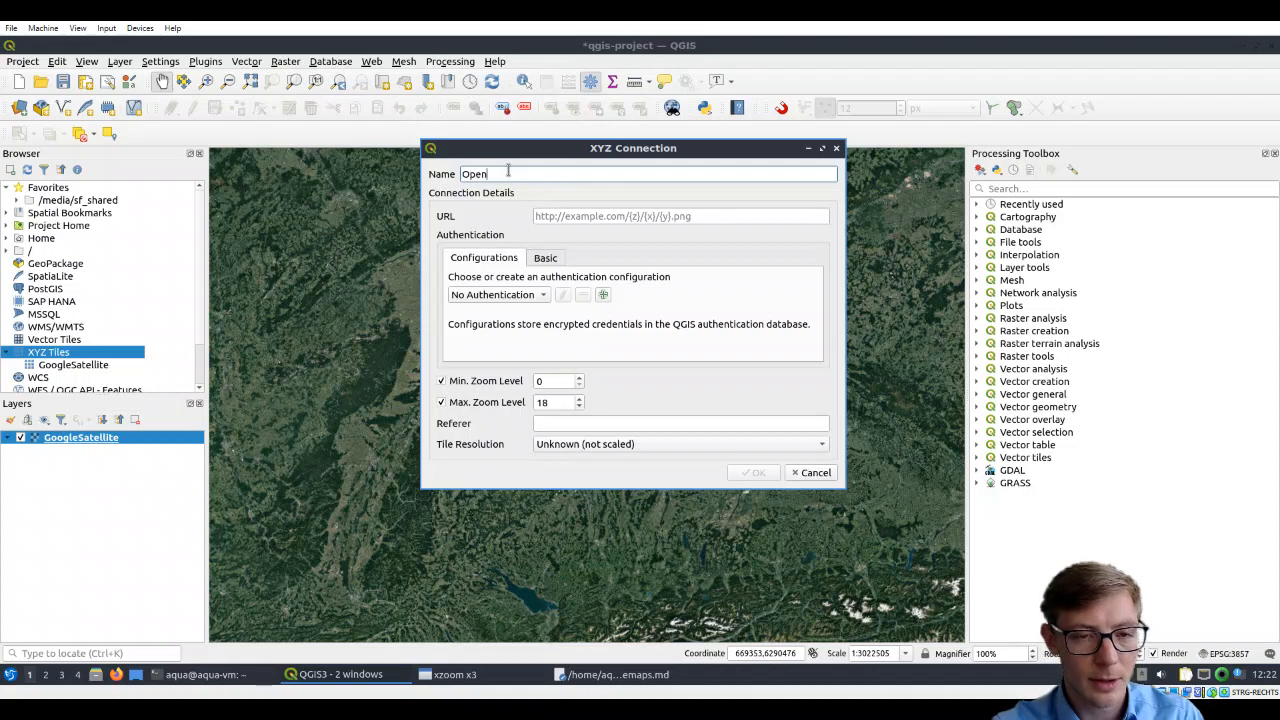
text(Street)
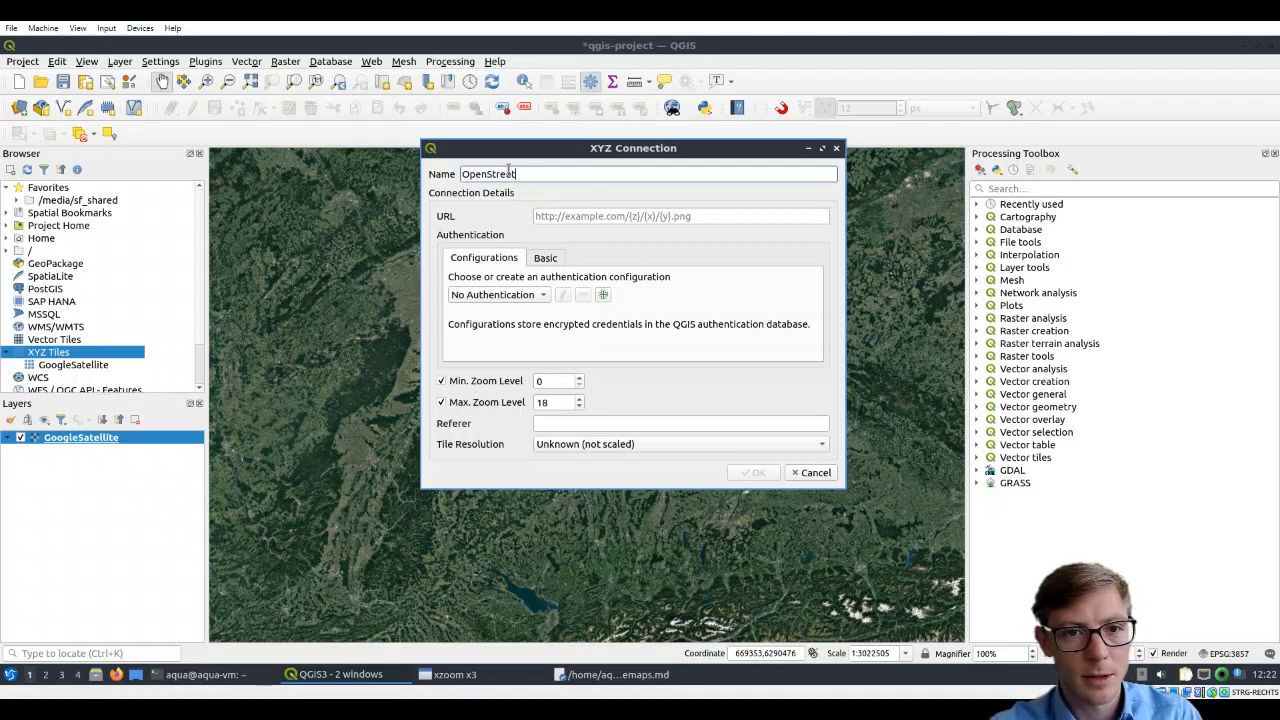
text(Maps)
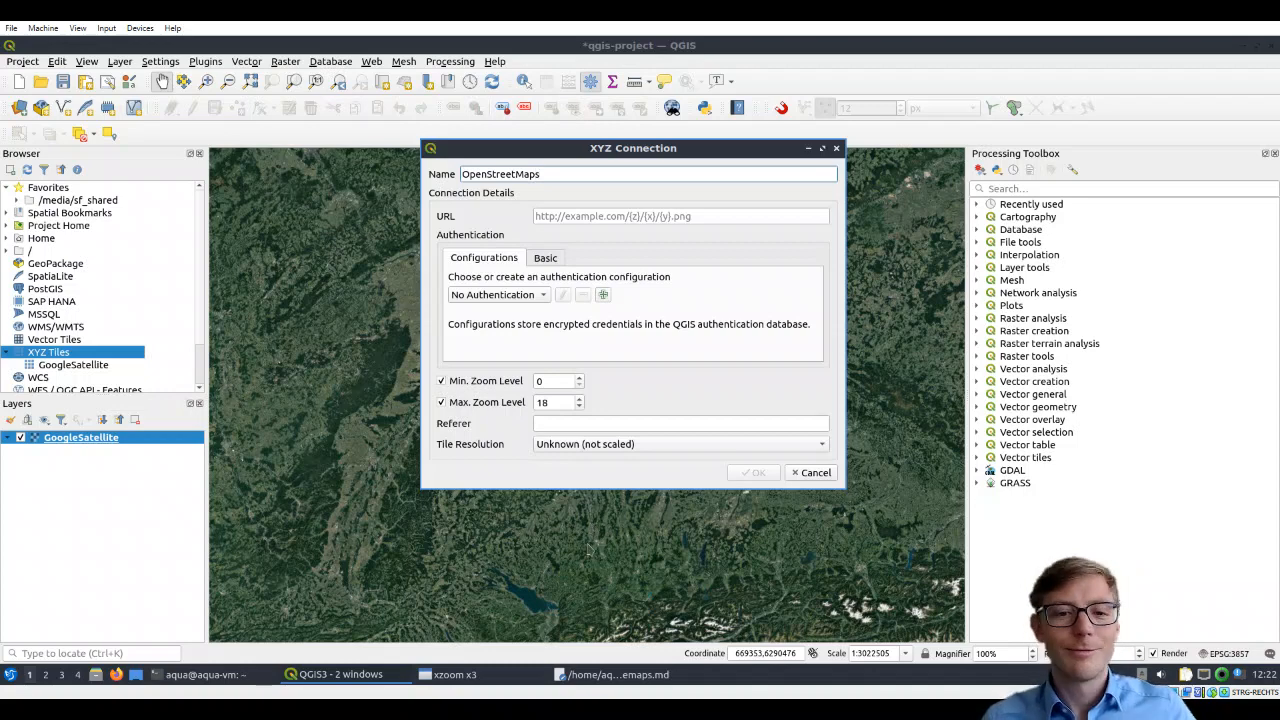
click(605, 472)
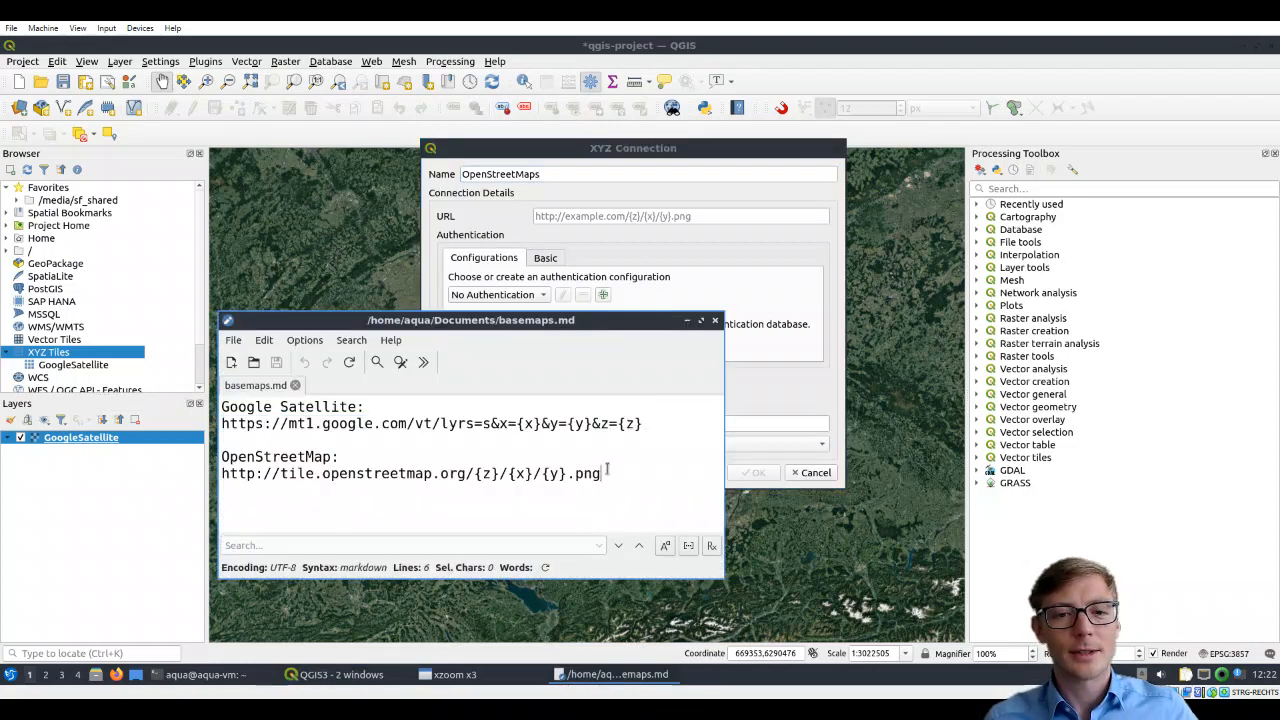
drag(607, 477, 222, 470)
key(ctrl+c)
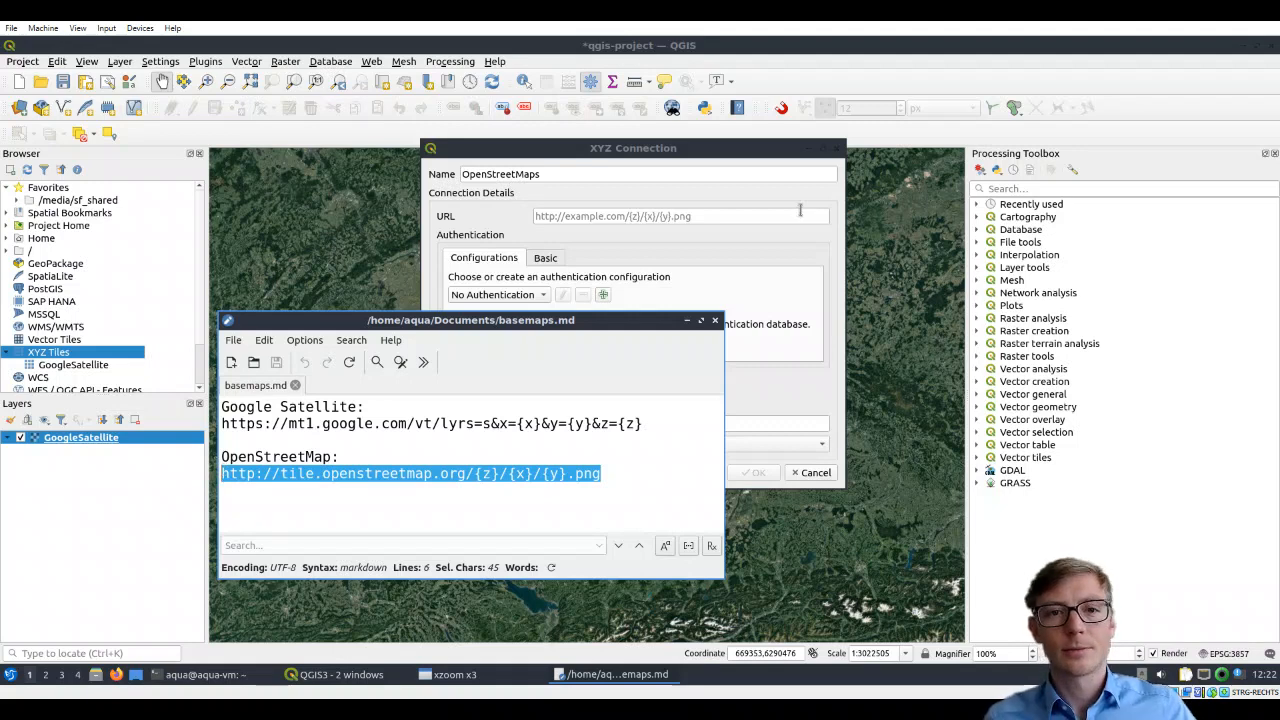
click(608, 215)
key(ctrl+v)
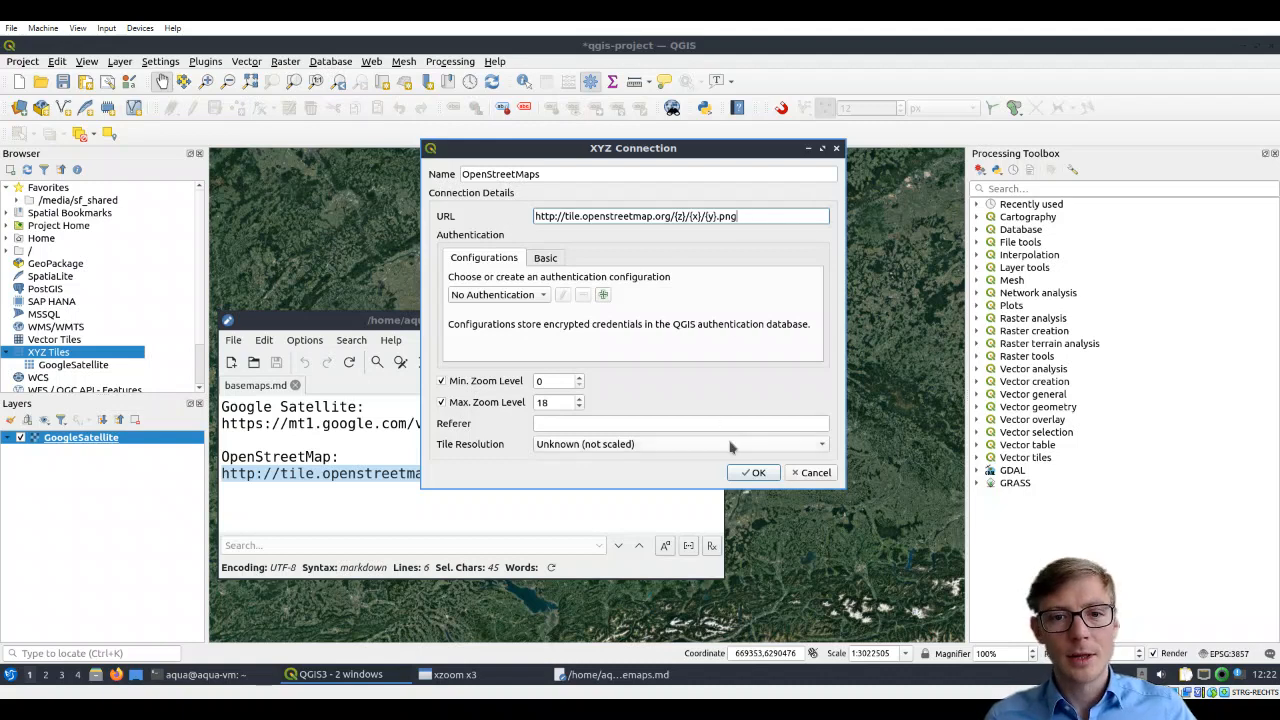
click(757, 473)
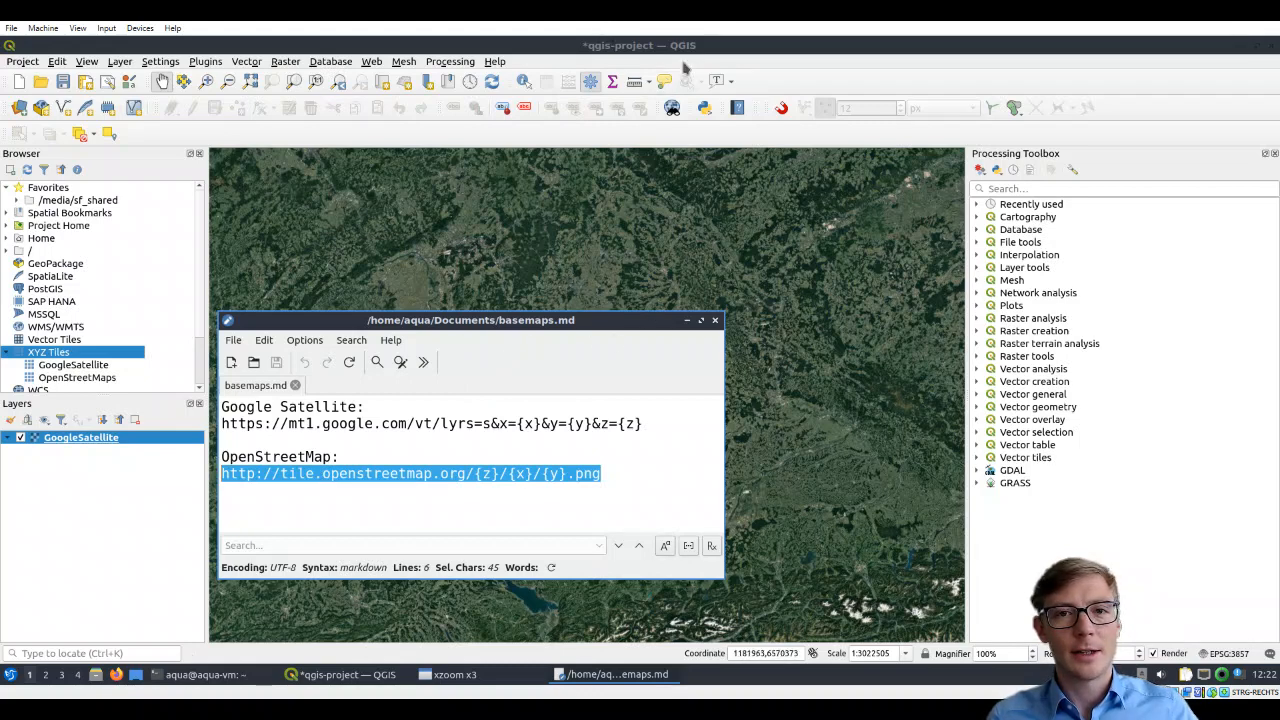
Minimize the basemaps.md text editor and add the OpenStreetMaps tile connection to the project as a layer above GoogleSatellite.
click(686, 320)
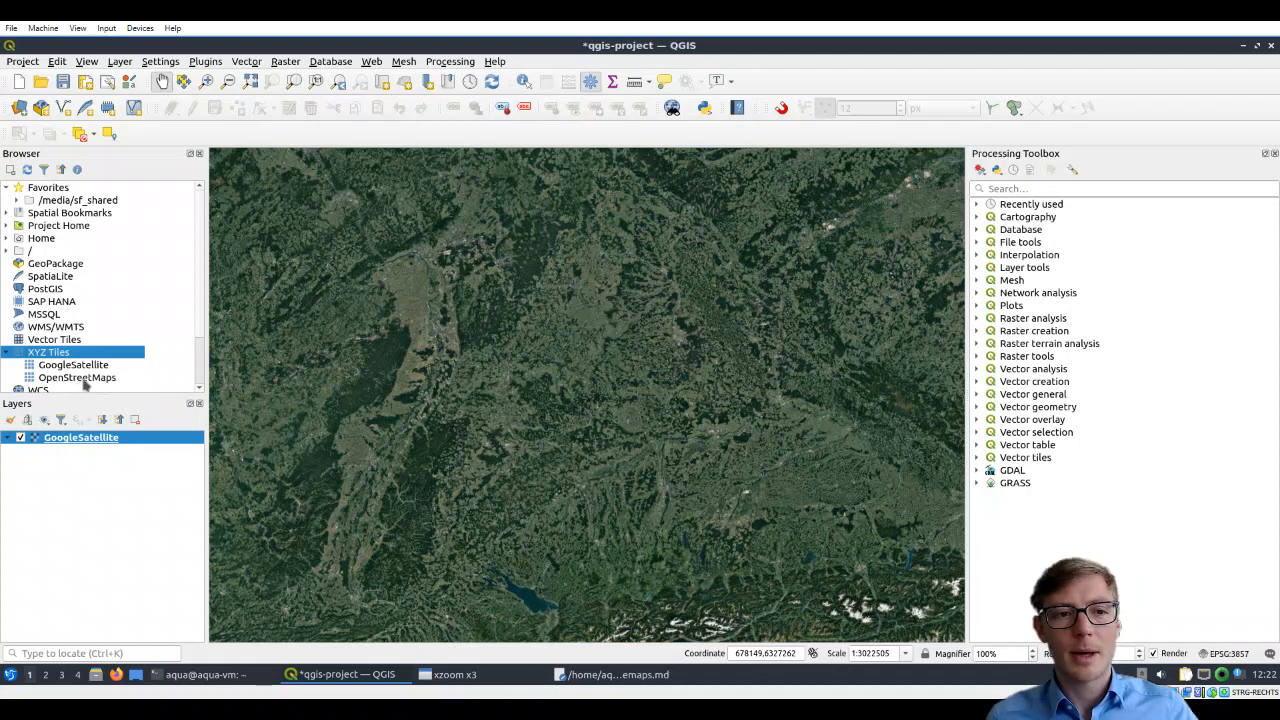
drag(85, 383, 80, 466)
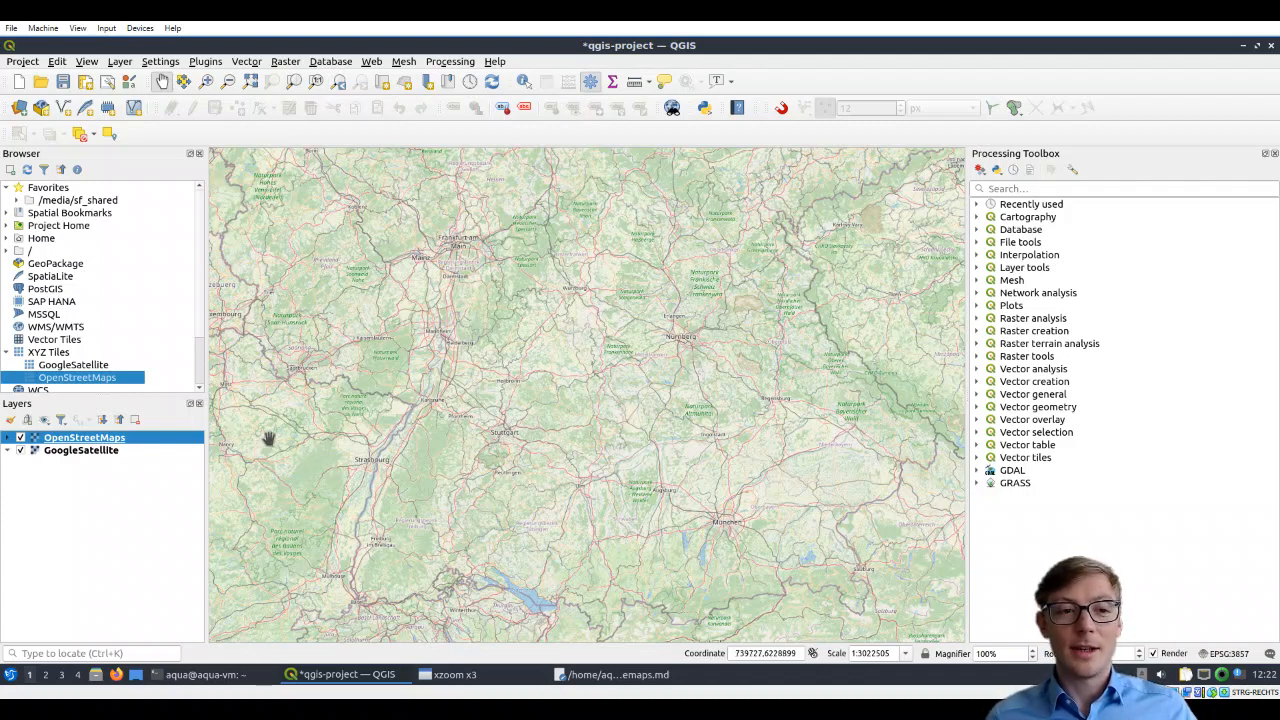
Set the OpenStreetMaps layer's global opacity to 50 % and apply it.
double_click(143, 448)
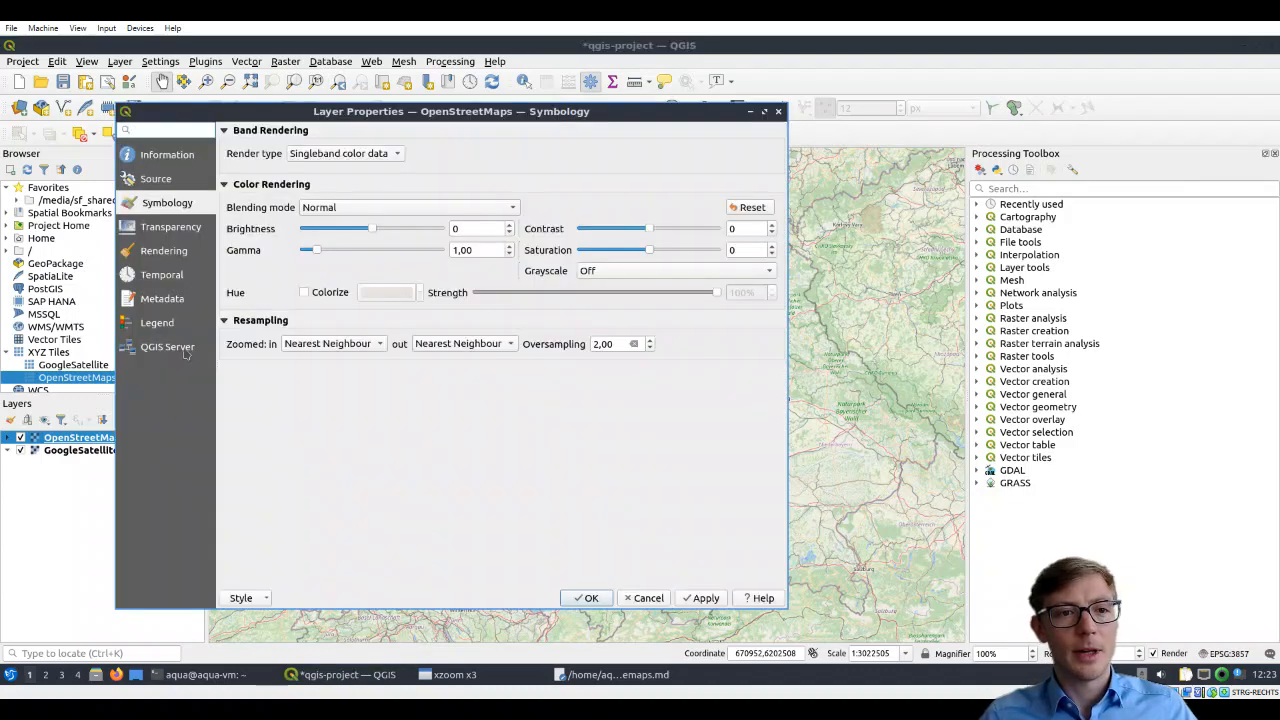
click(176, 228)
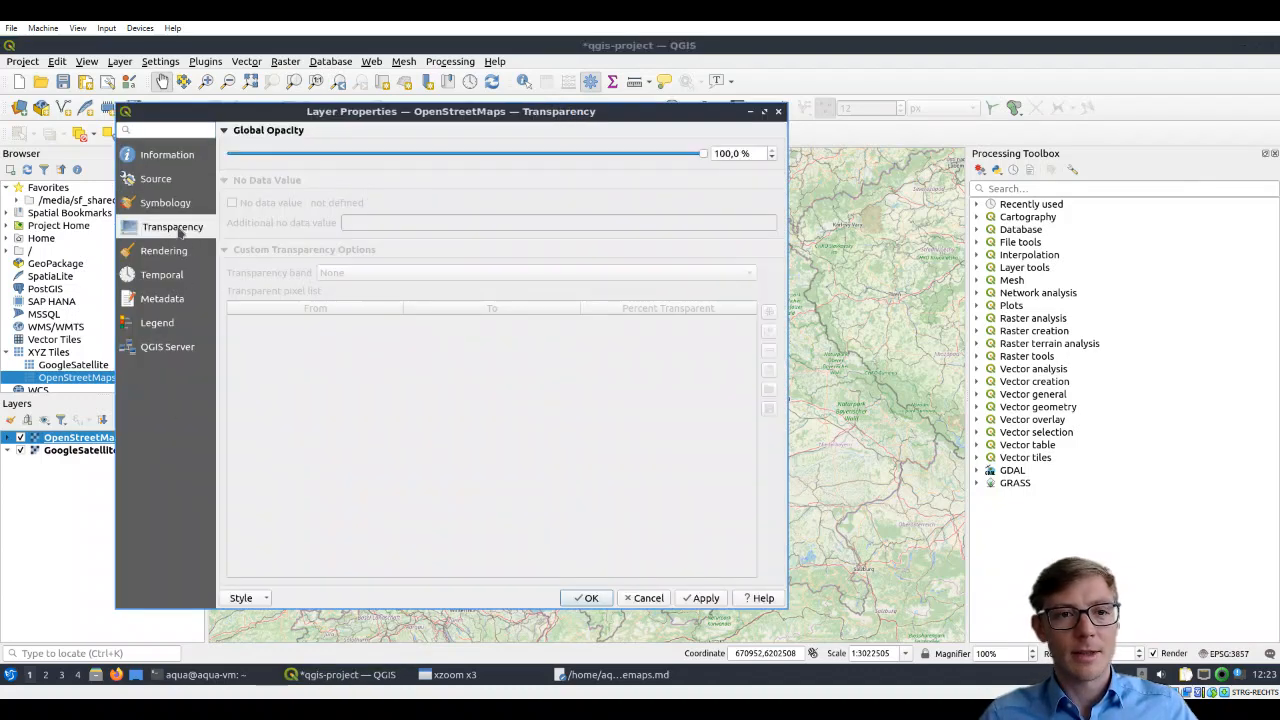
drag(728, 152, 697, 152)
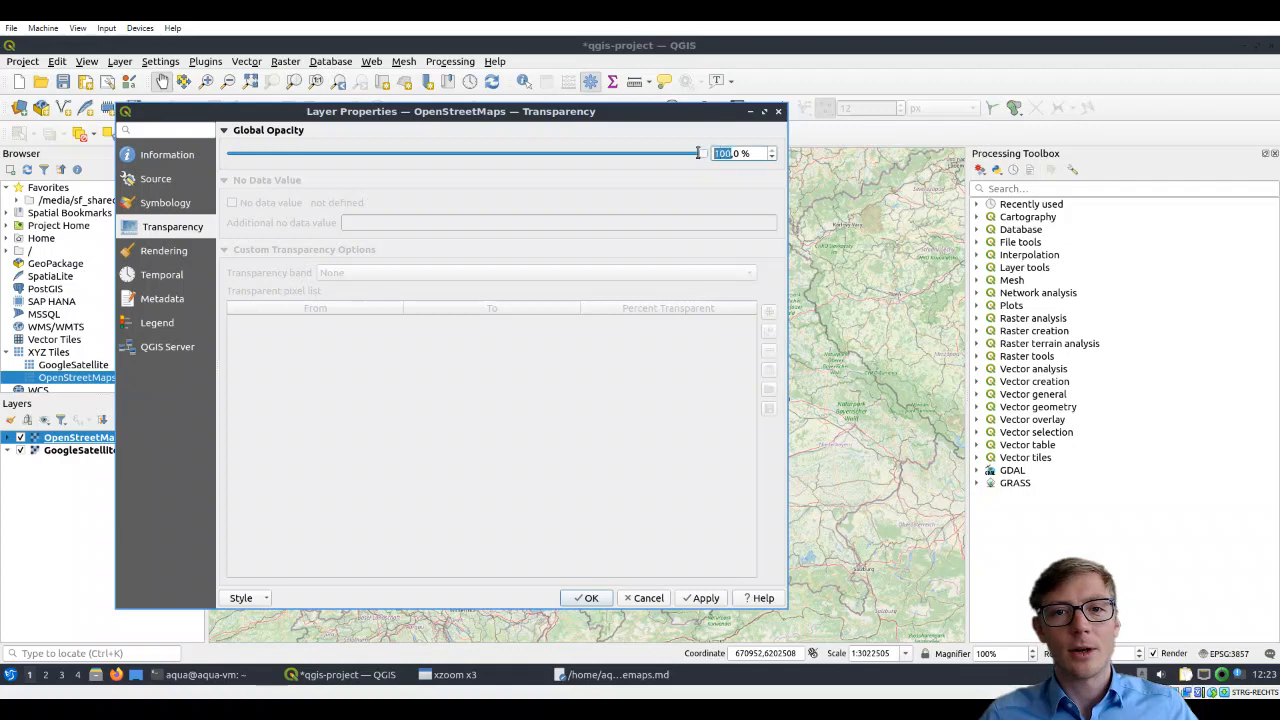
text(50)
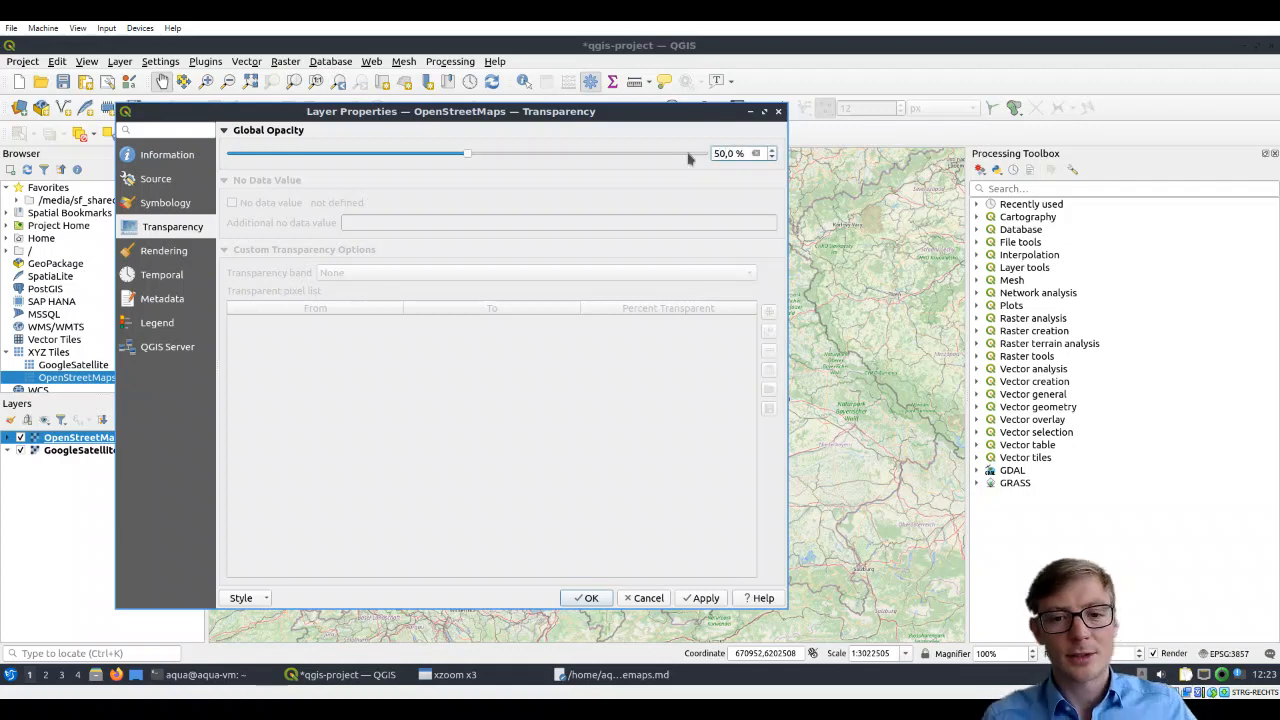
click(707, 598)
click(591, 598)
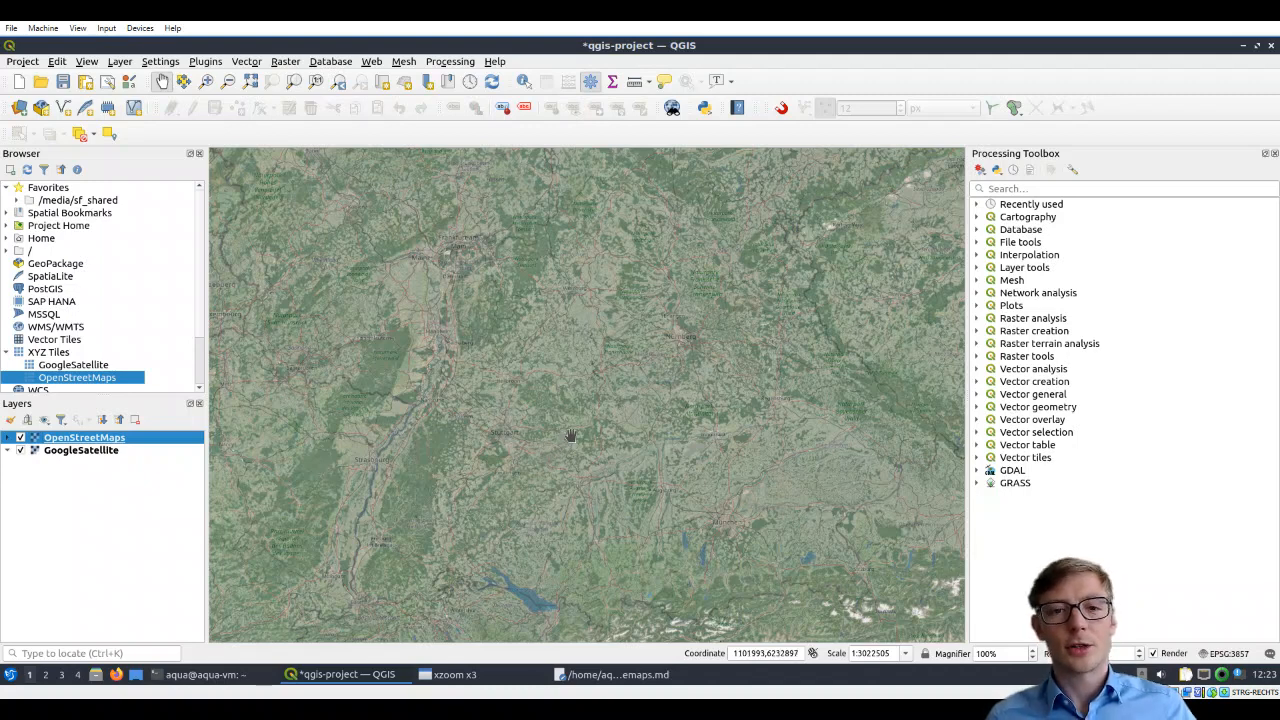
Examine how the semi-transparent OpenStreetMaps layer overlays the satellite imagery in the river valley around Plochingen and Wernau.
scroll(571, 436, up, 2)
drag(564, 426, 598, 400)
scroll(471, 465, up, 1)
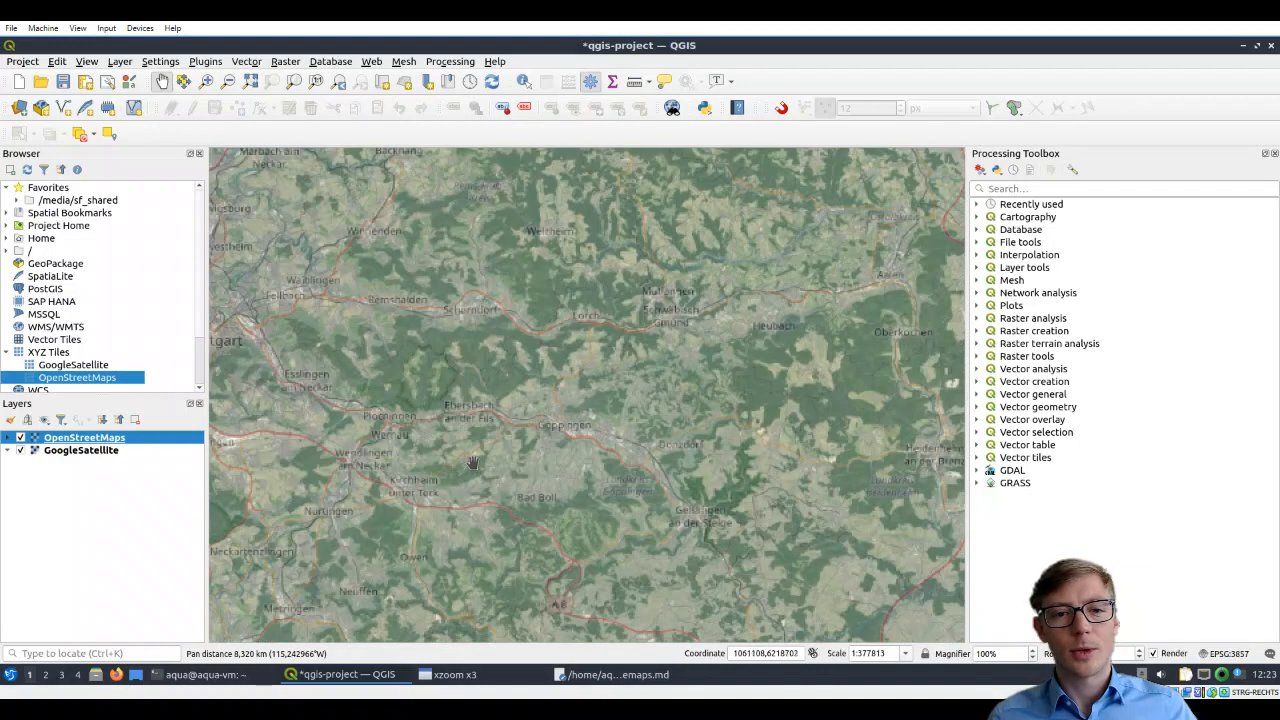
drag(496, 451, 518, 453)
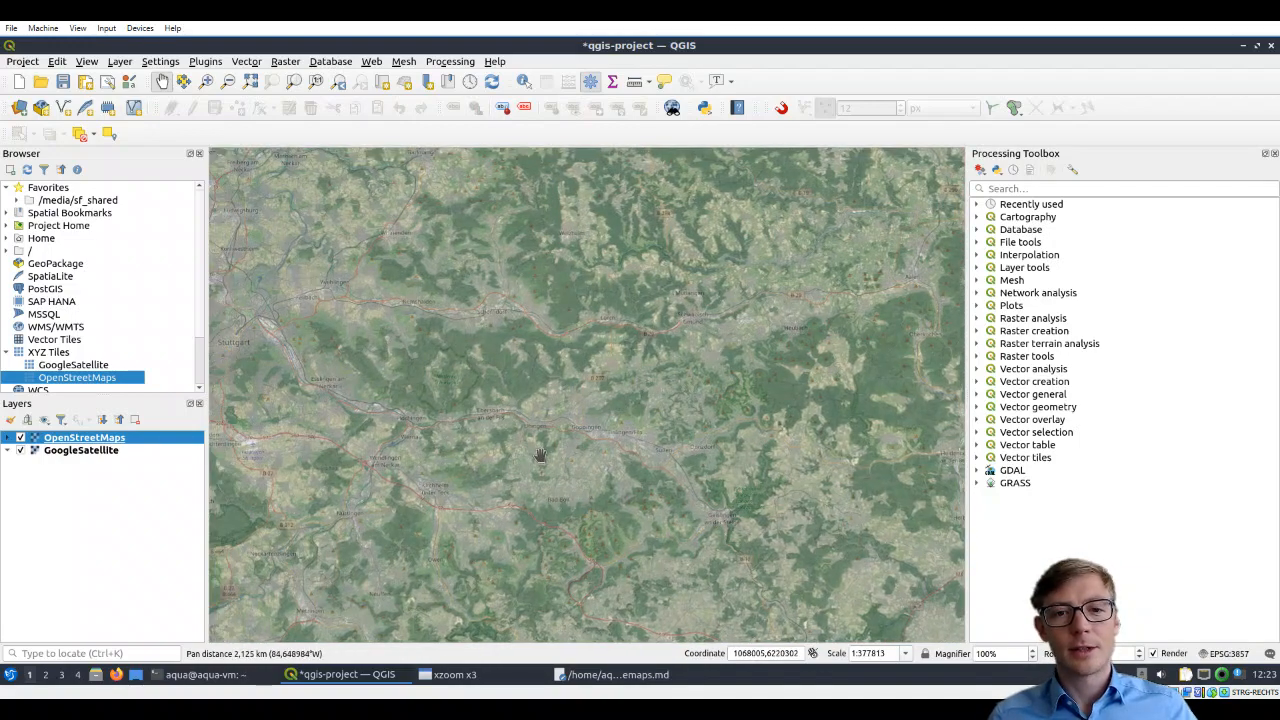
scroll(446, 443, up, 1)
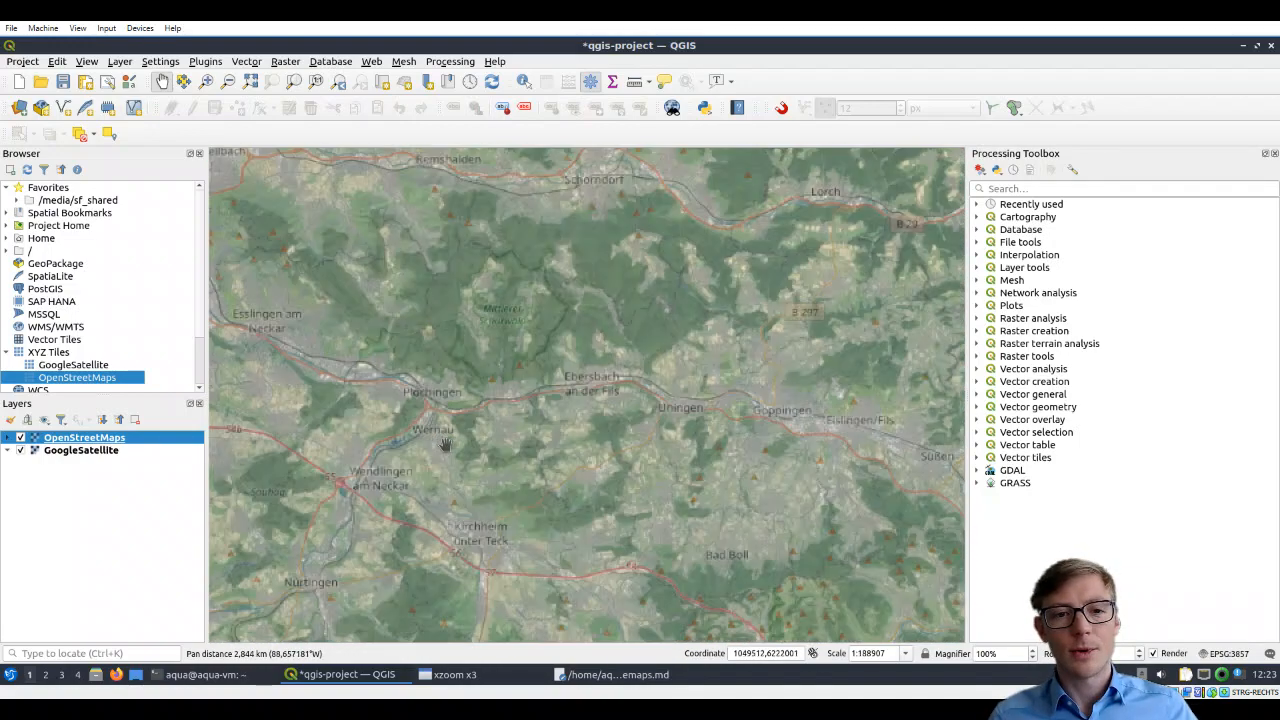
drag(420, 428, 446, 448)
scroll(440, 434, up, 2)
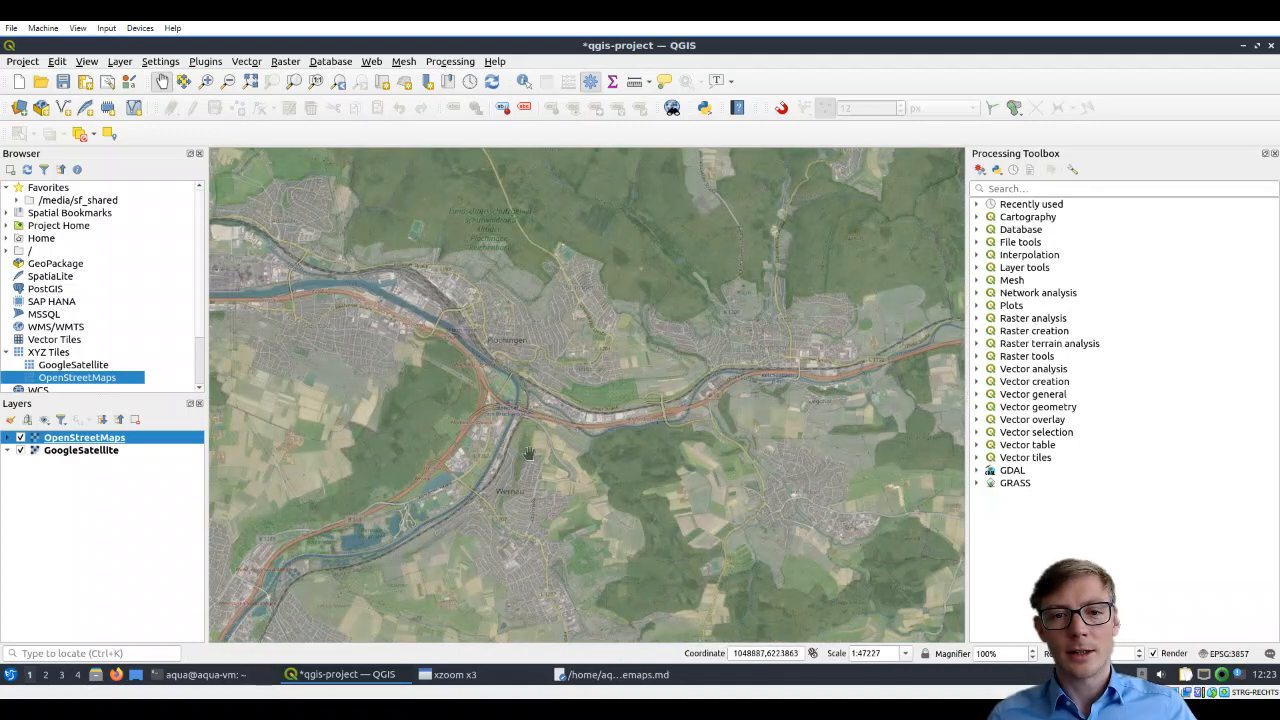
drag(370, 368, 418, 382)
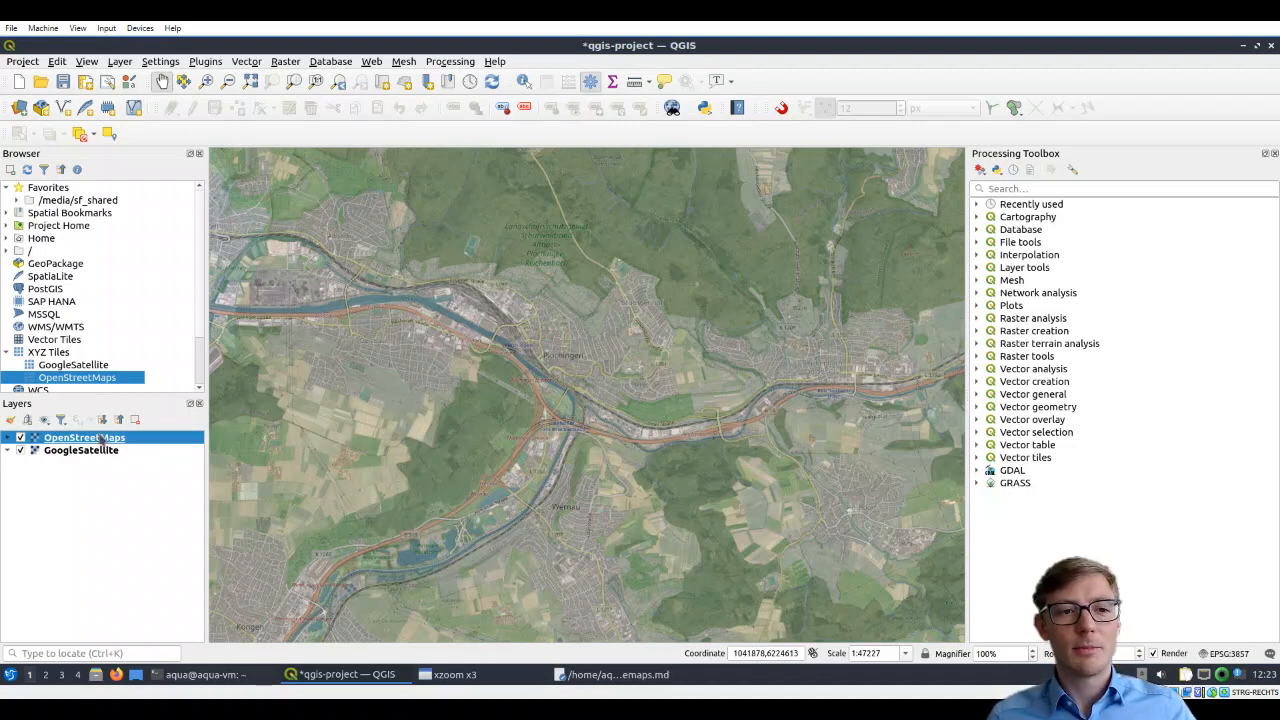
Move the OpenStreetMaps layer below GoogleSatellite and set the GoogleSatellite layer's global opacity to 50 %.
drag(100, 440, 120, 477)
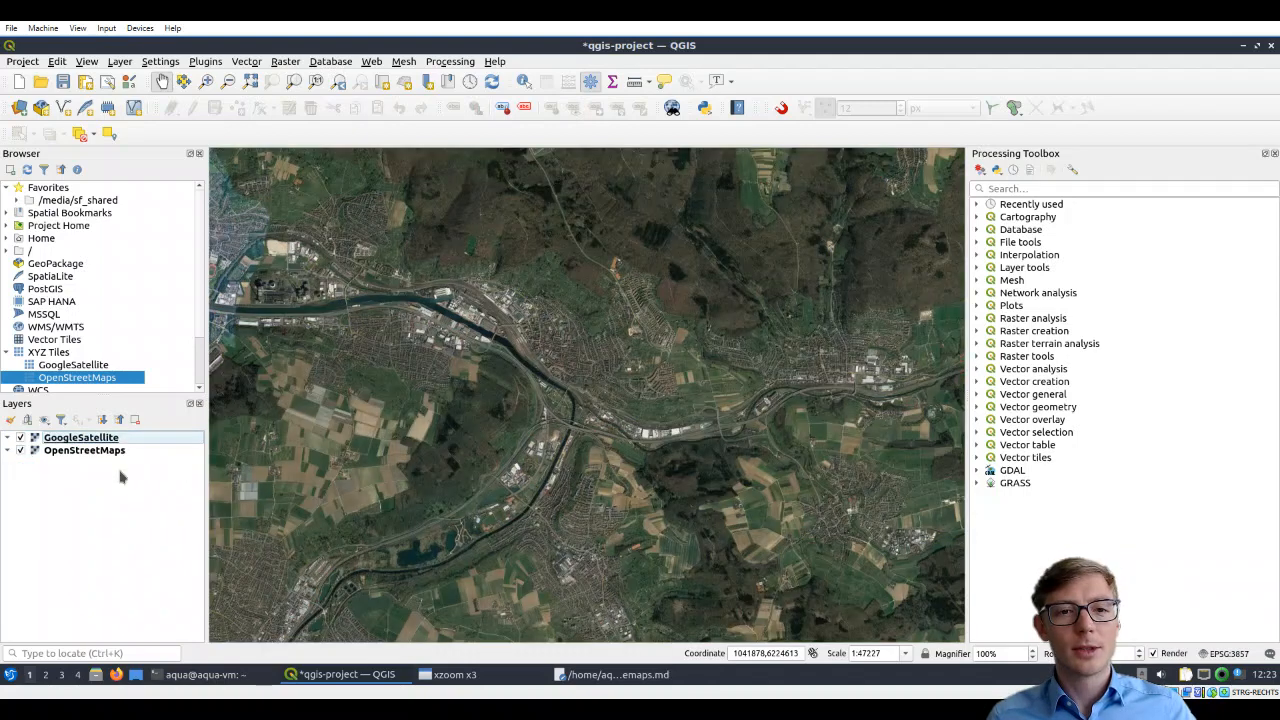
double_click(114, 441)
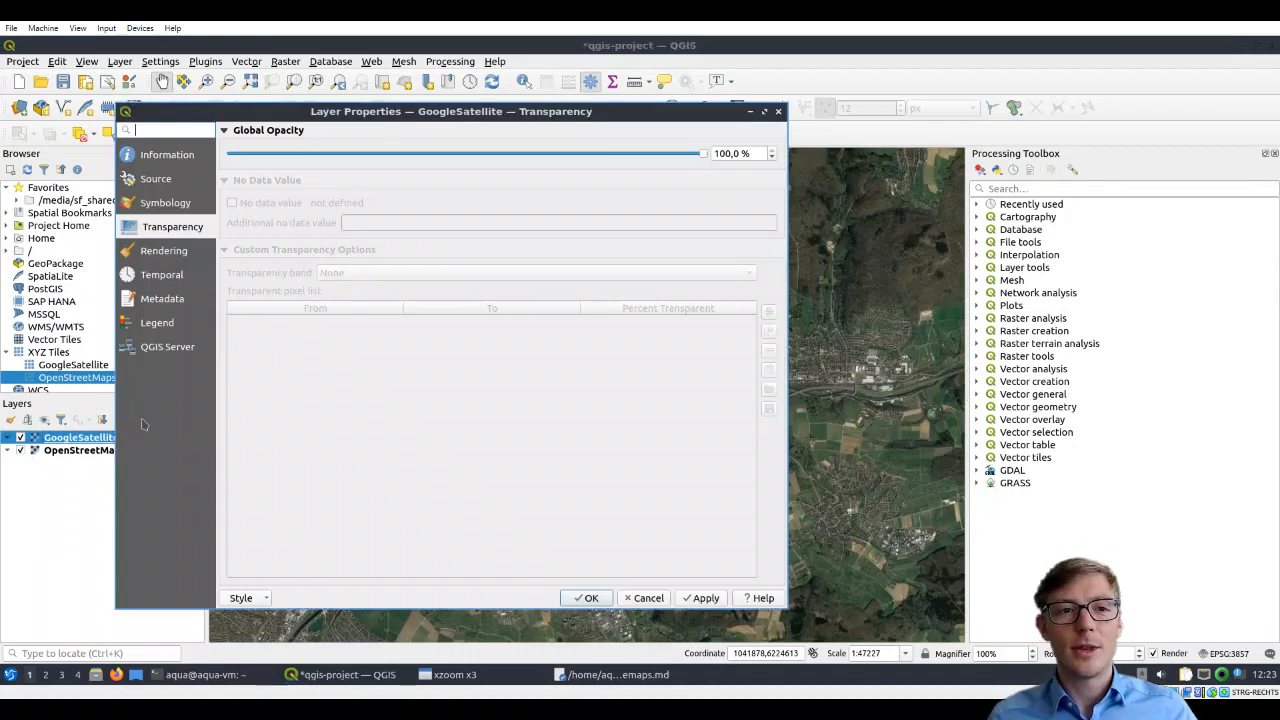
double_click(728, 153)
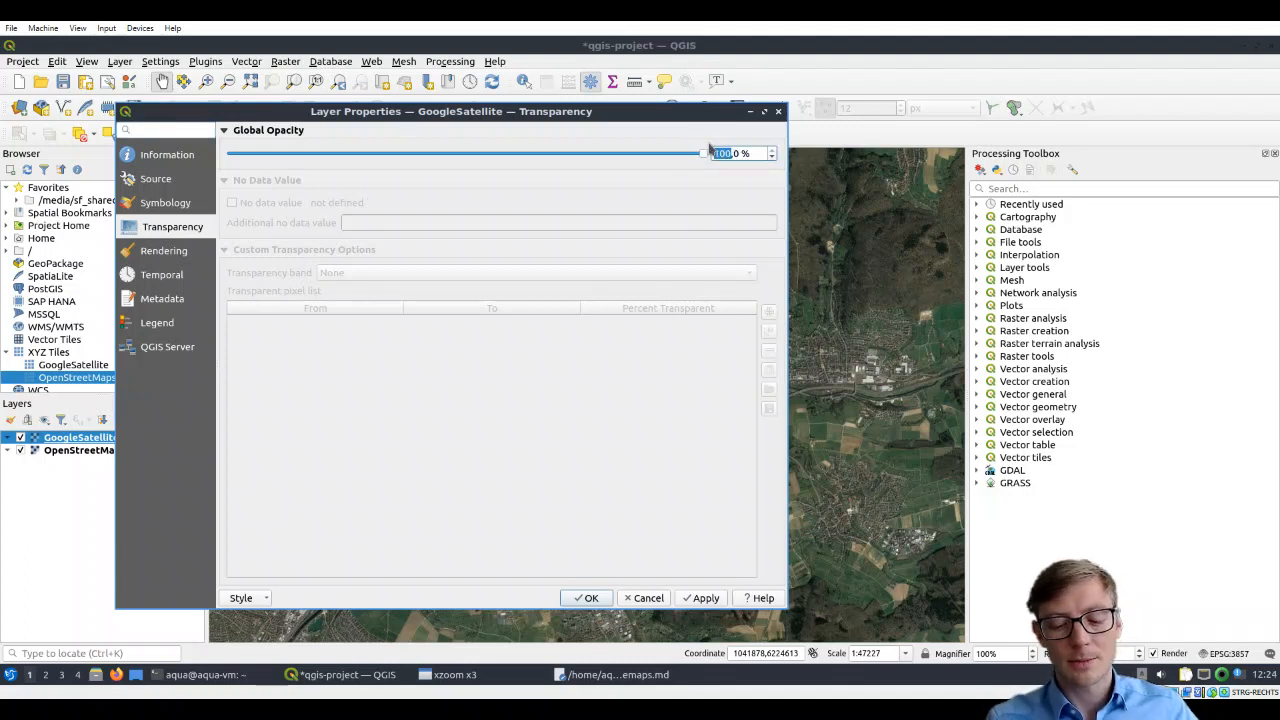
click(722, 153)
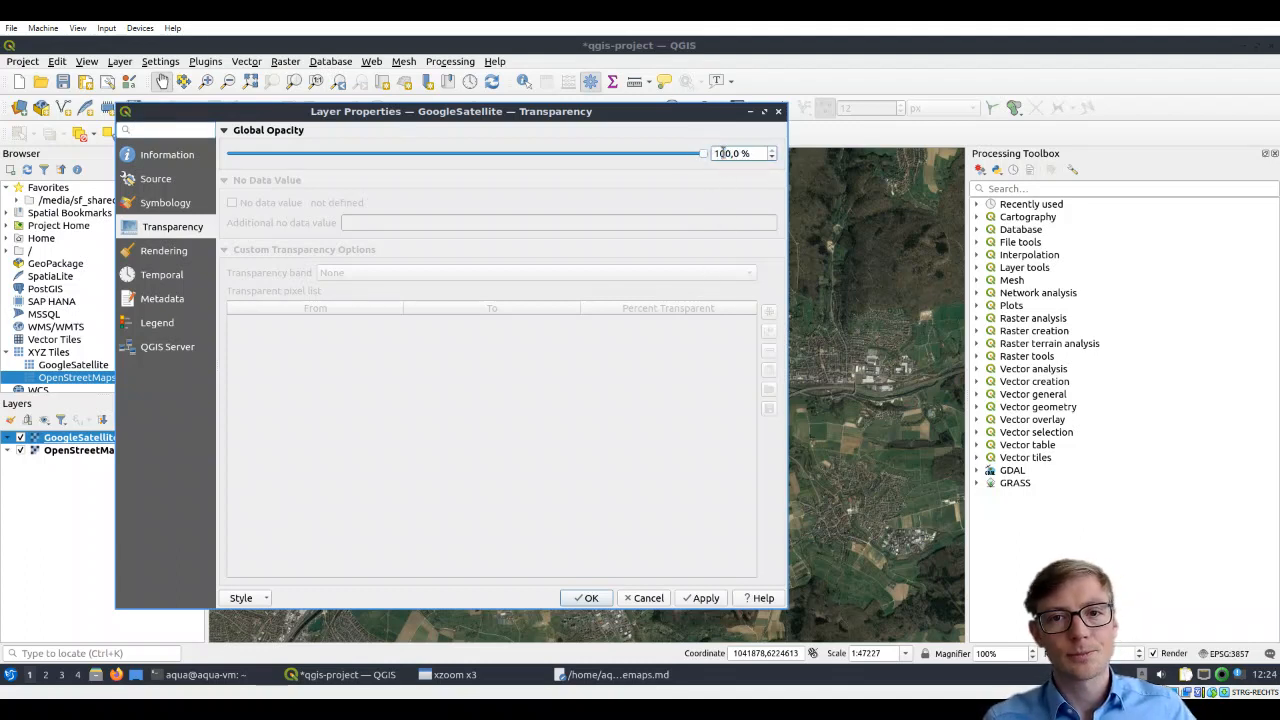
double_click(722, 153)
text(50)
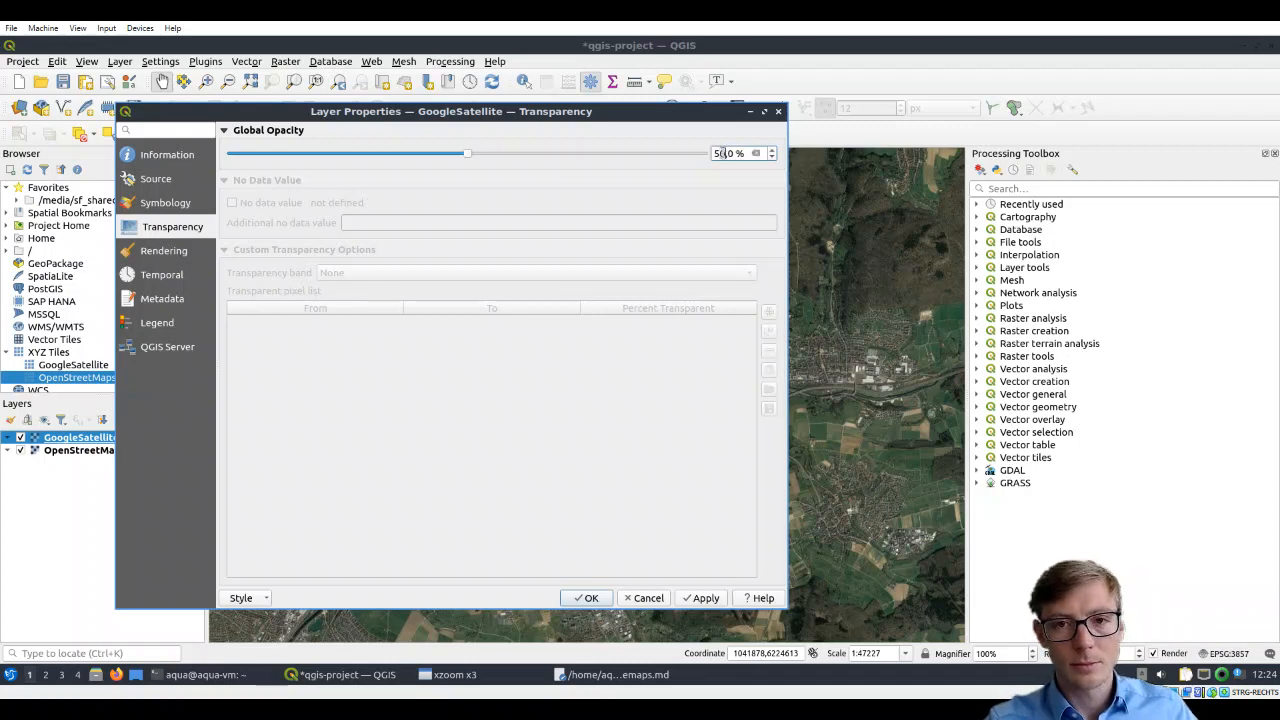
click(690, 600)
click(589, 598)
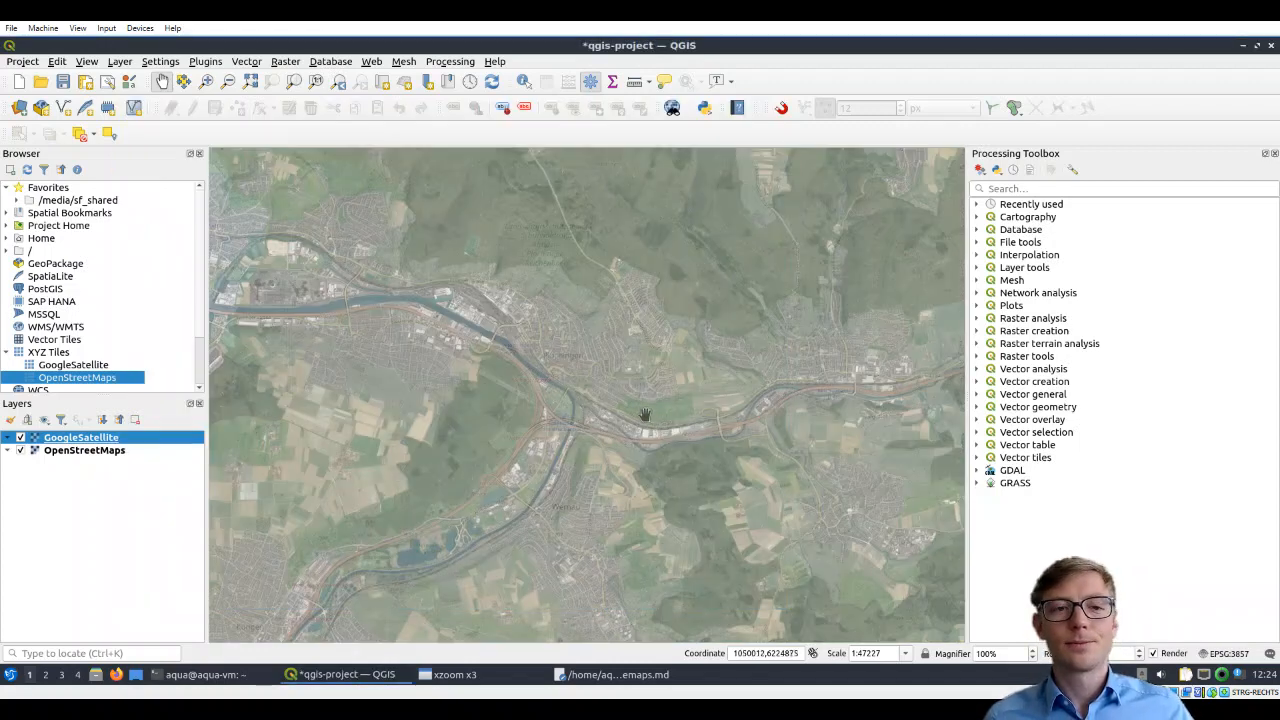
Deselect the layer and save the project under its existing file name.
click(119, 528)
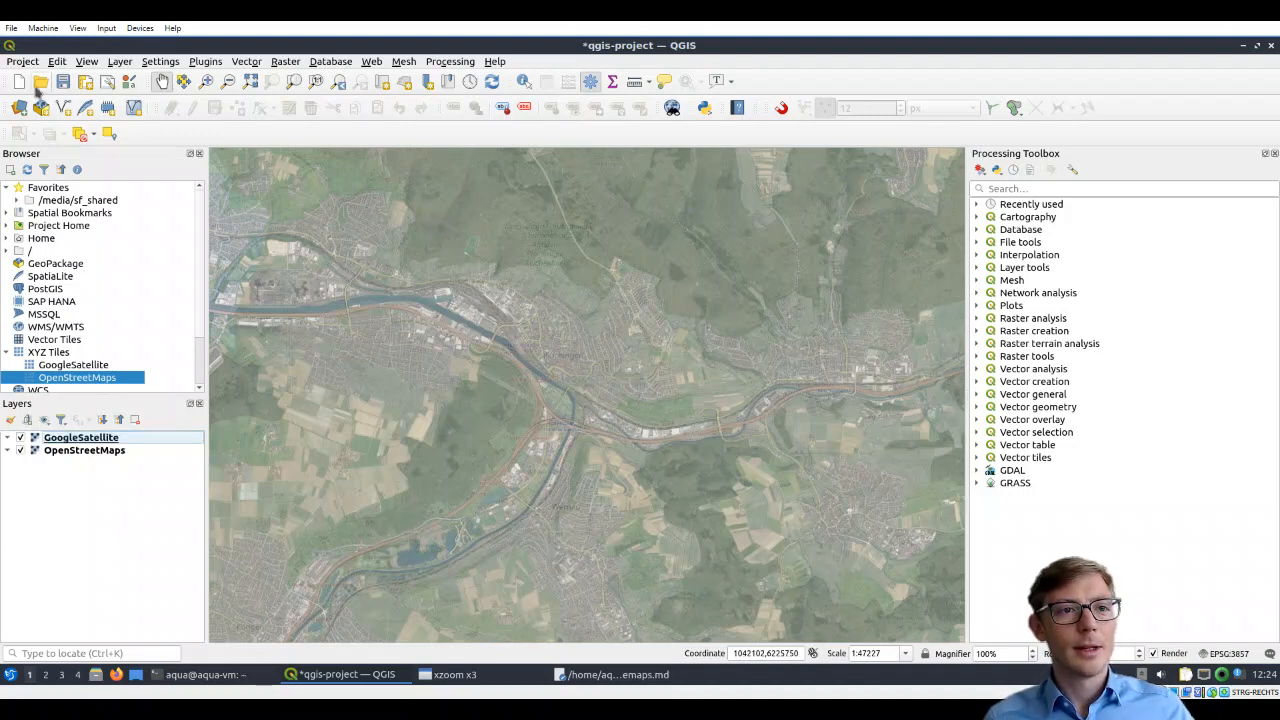
click(22, 62)
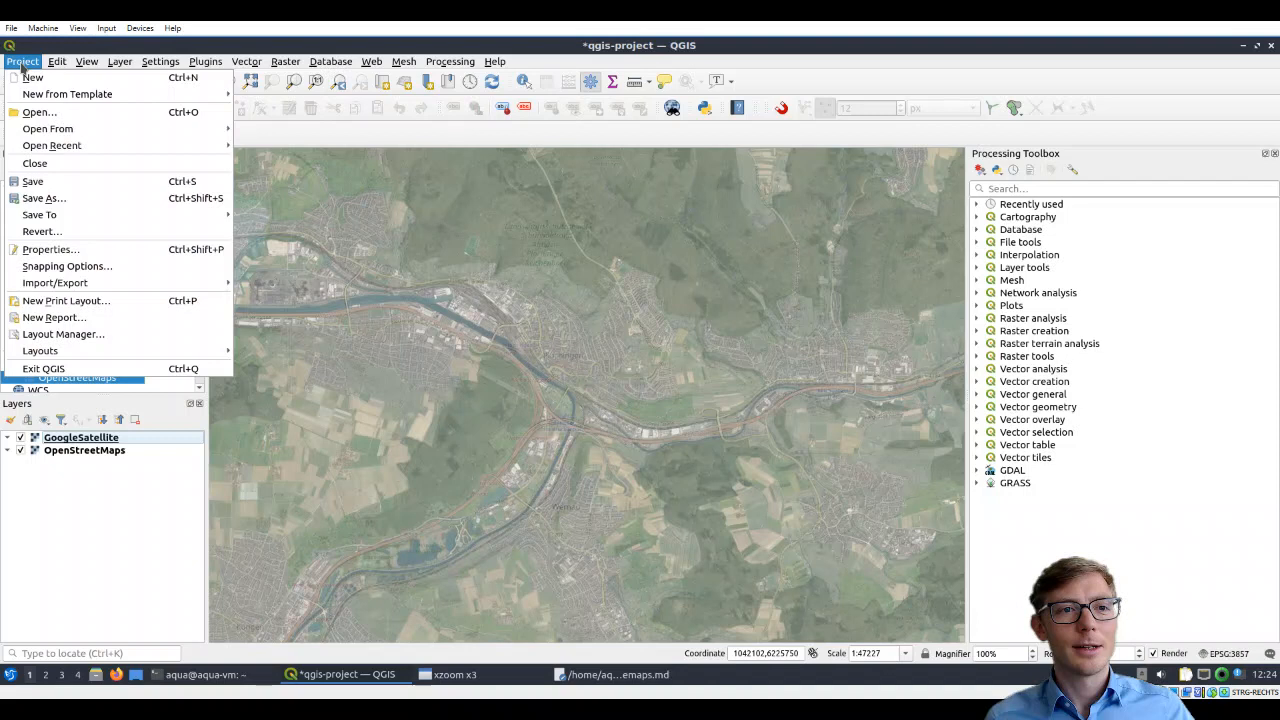
click(31, 185)
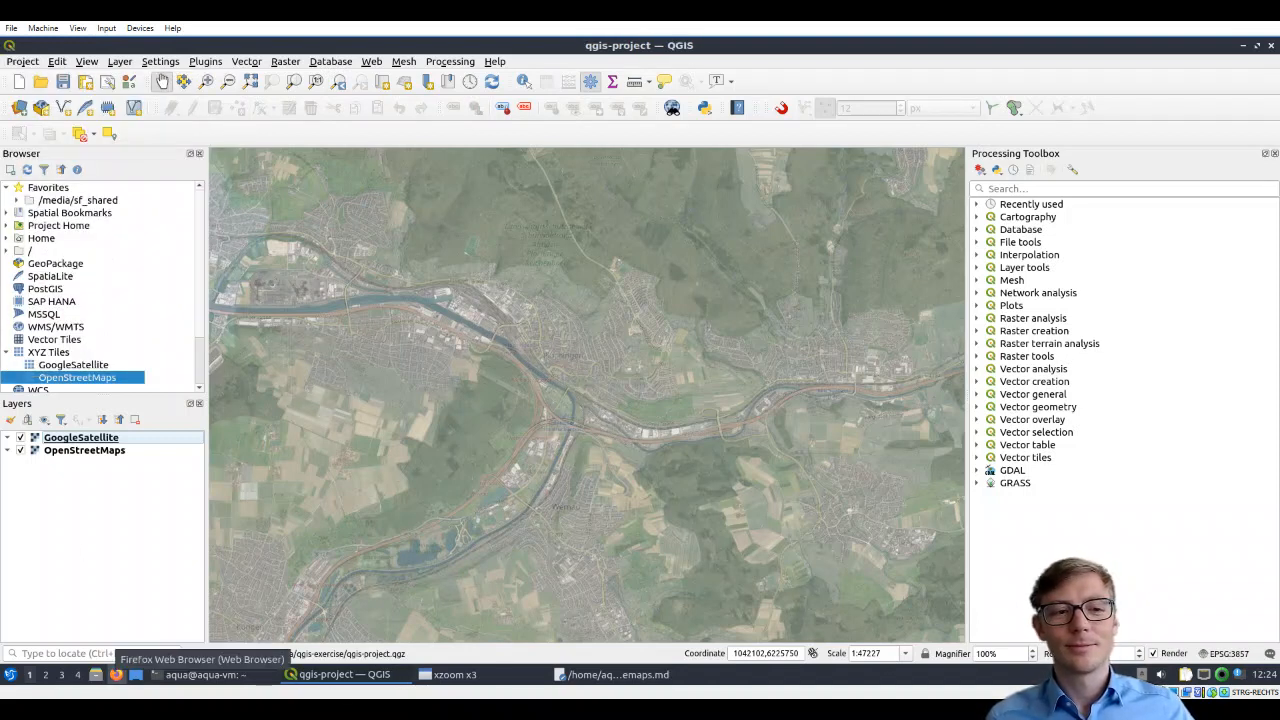